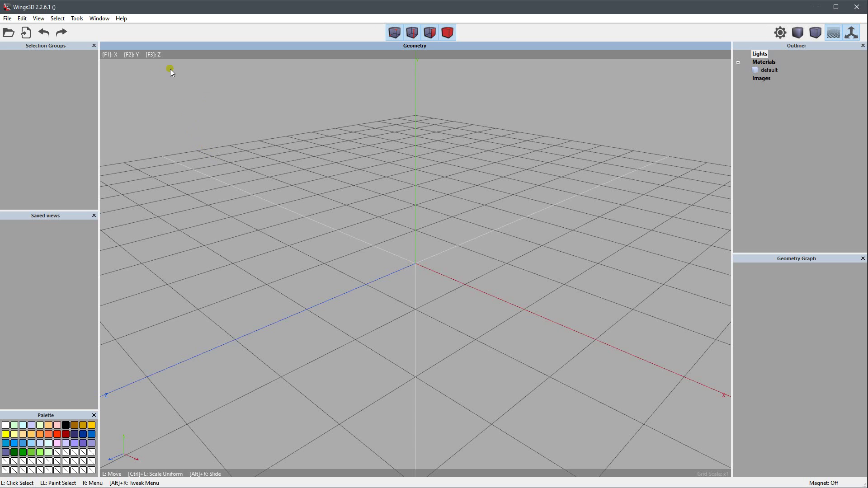
Open Tools > Curves, docking Curves Graph on the left and Curve Tool Plugin beside the Geometry view
left_click(78, 19)
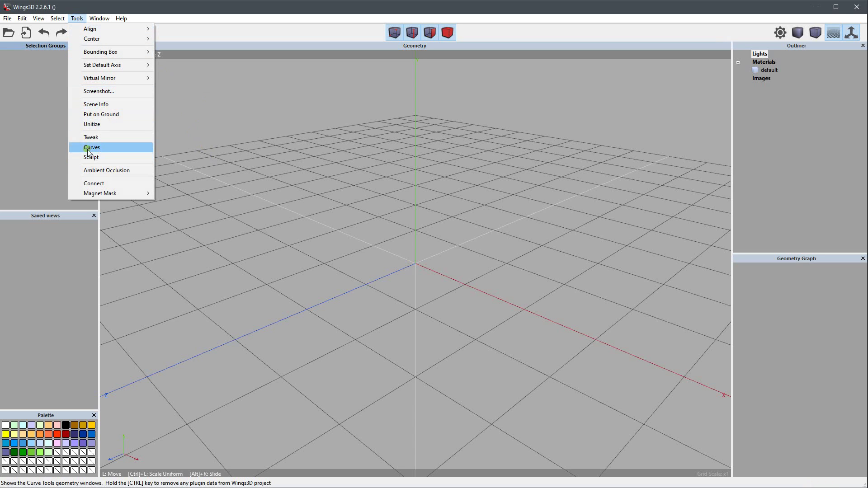
left_click(101, 147)
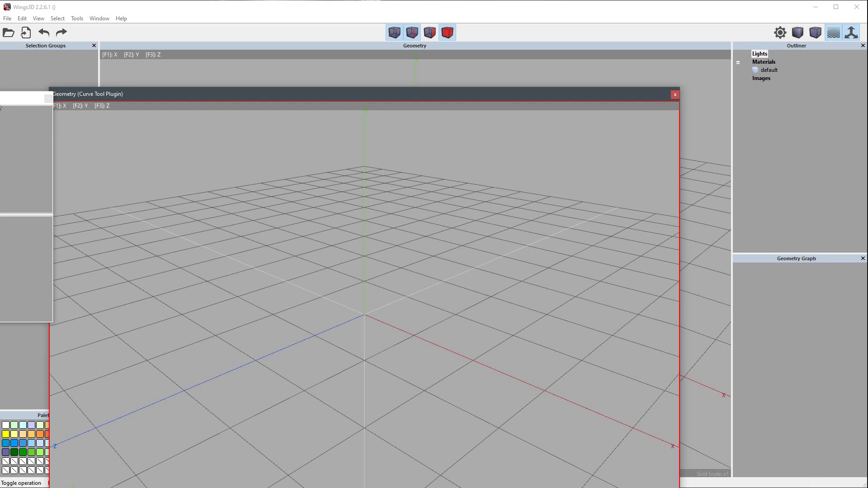
left_click_drag(18, 97, 45, 182)
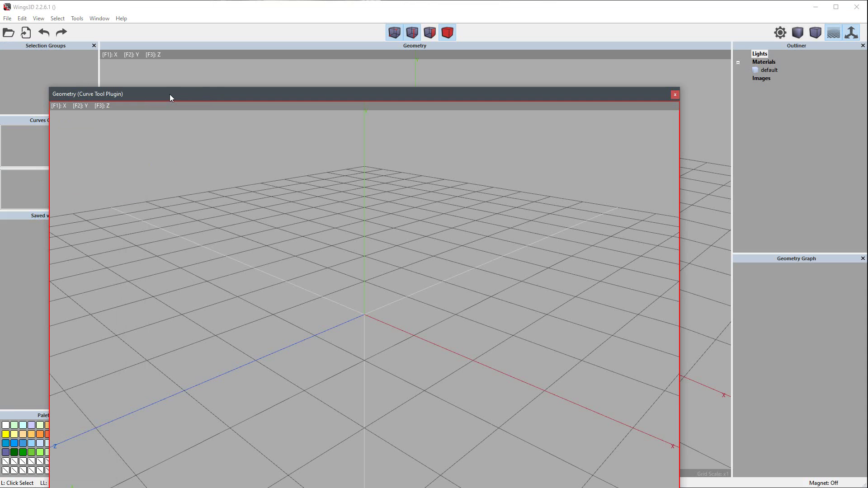
left_click_drag(170, 94, 210, 179)
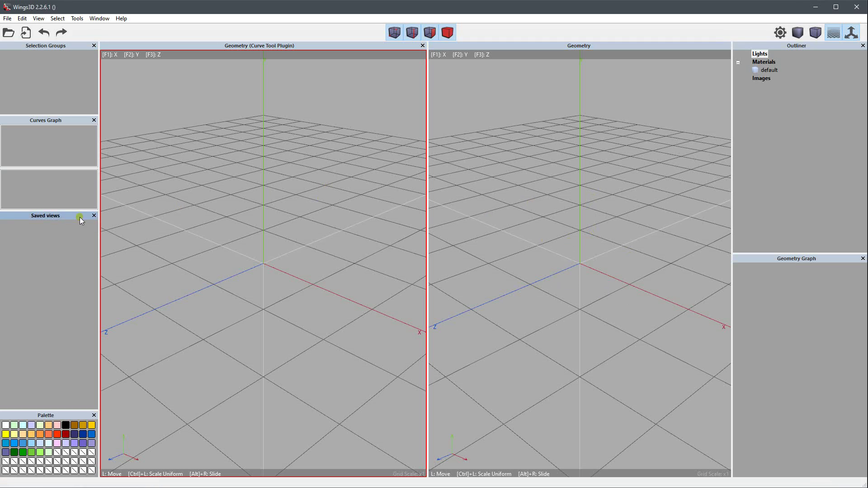
Enlarge the Curves Graph panel and call up the curve-type menu in the Curve Tool viewport
left_click_drag(59, 213, 46, 327)
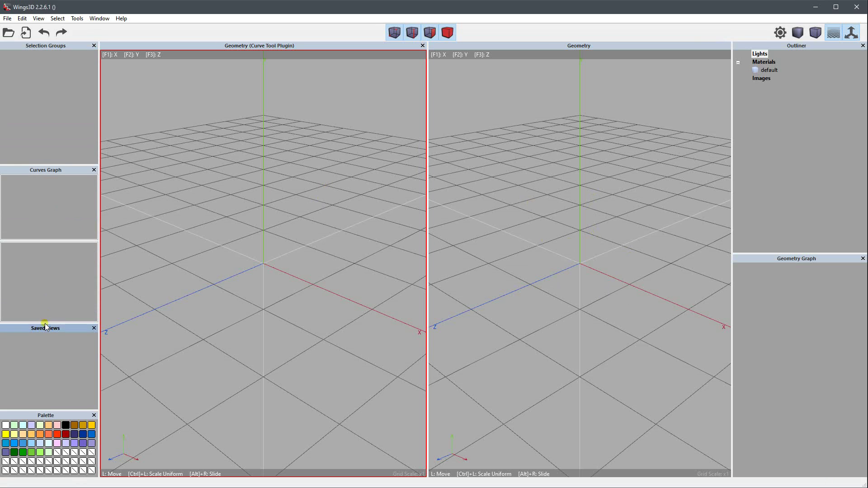
right_click(194, 92)
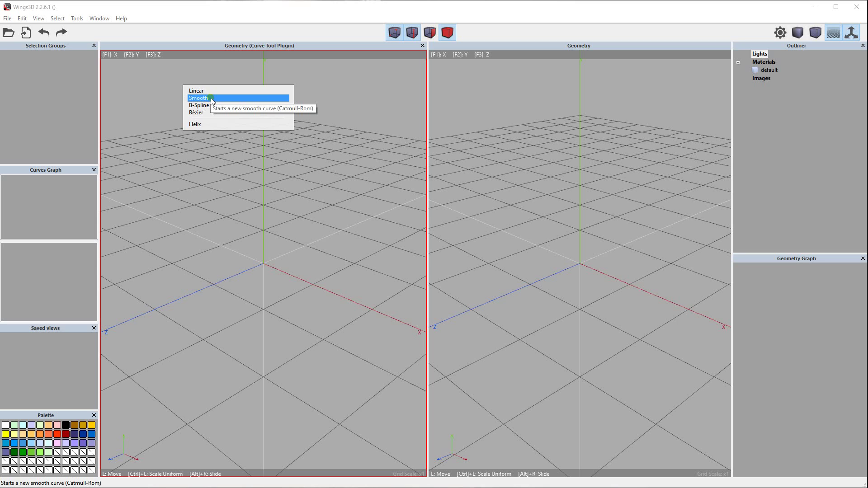
Start a Smooth curve and orbit the Curve Tool view to look down on the grid
left_click(212, 98)
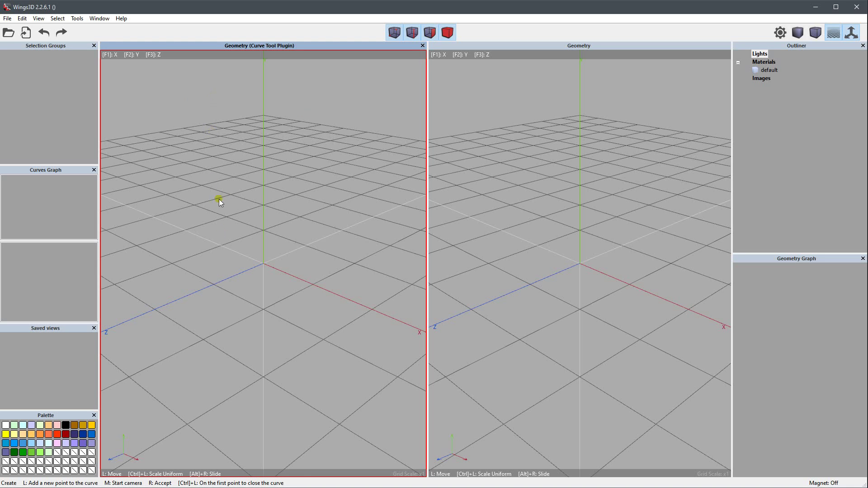
middle_click(174, 275)
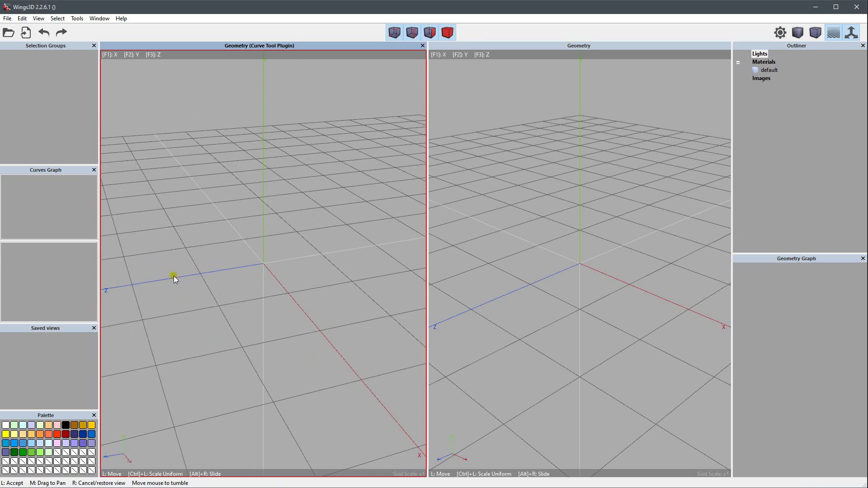
left_click(174, 275)
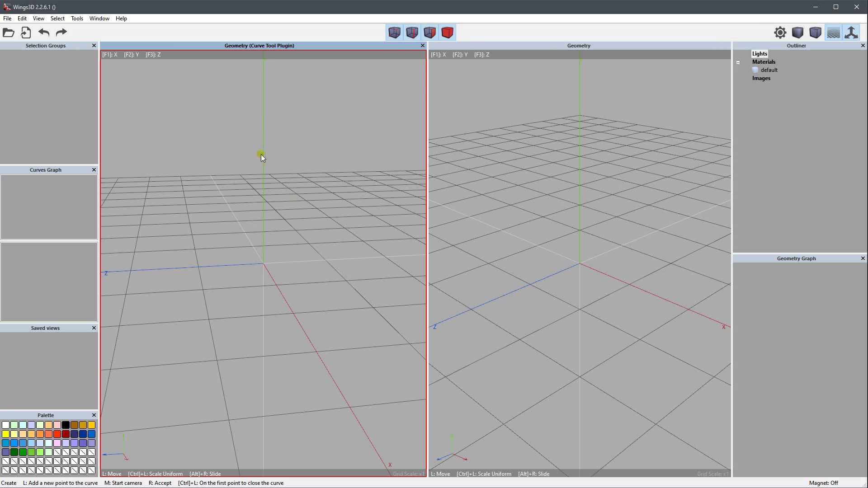
middle_click(259, 178)
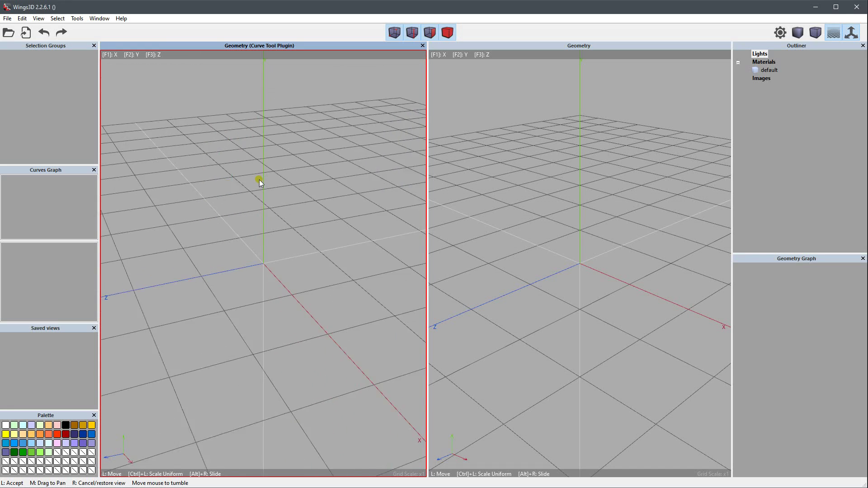
mouse_move(259, 180)
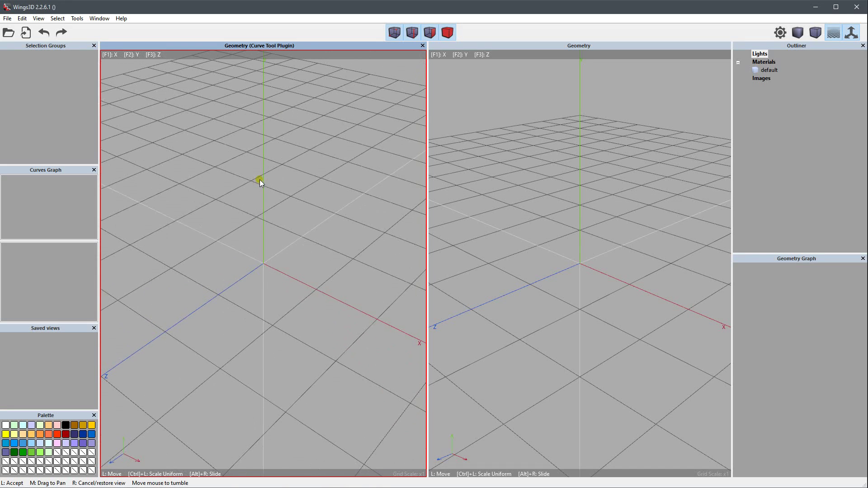
left_click(259, 180)
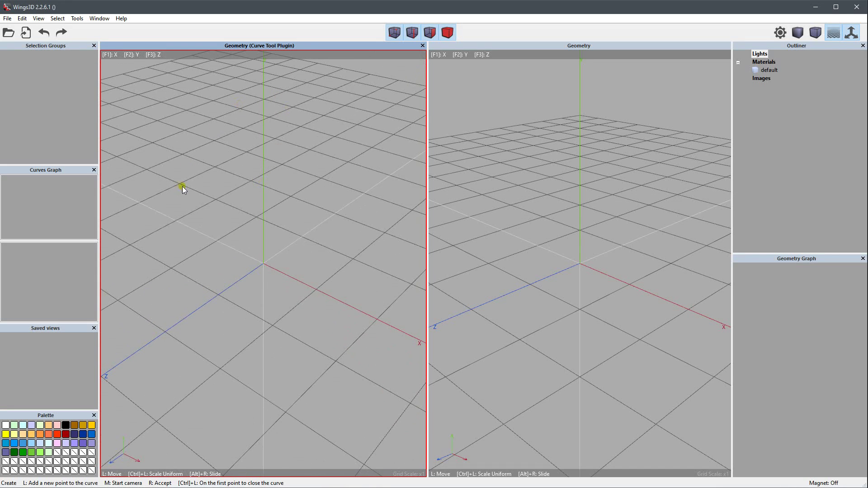
middle_click(199, 146)
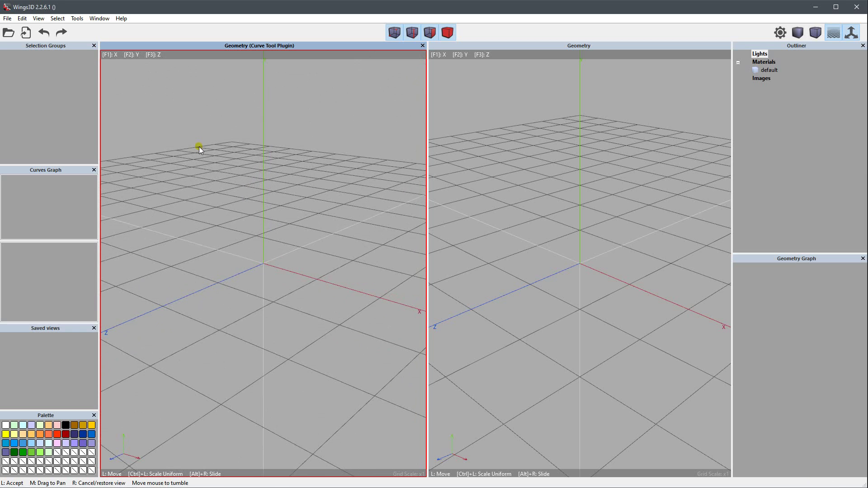
left_click(199, 147)
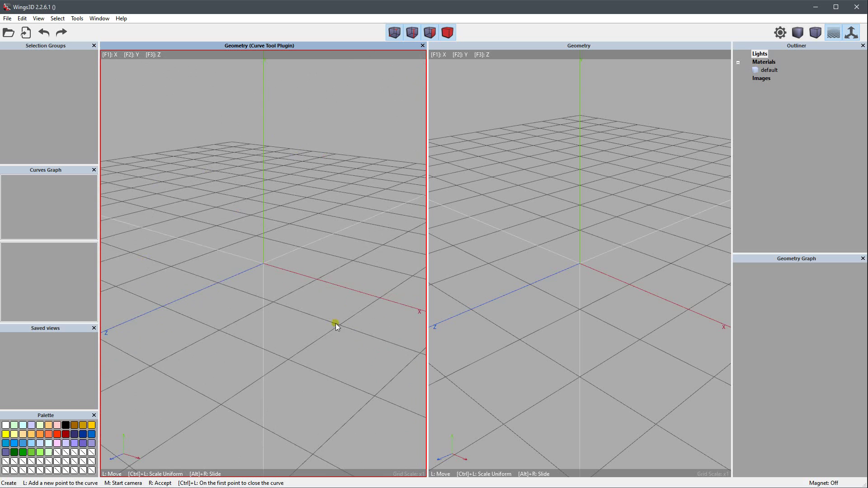
middle_click(199, 254)
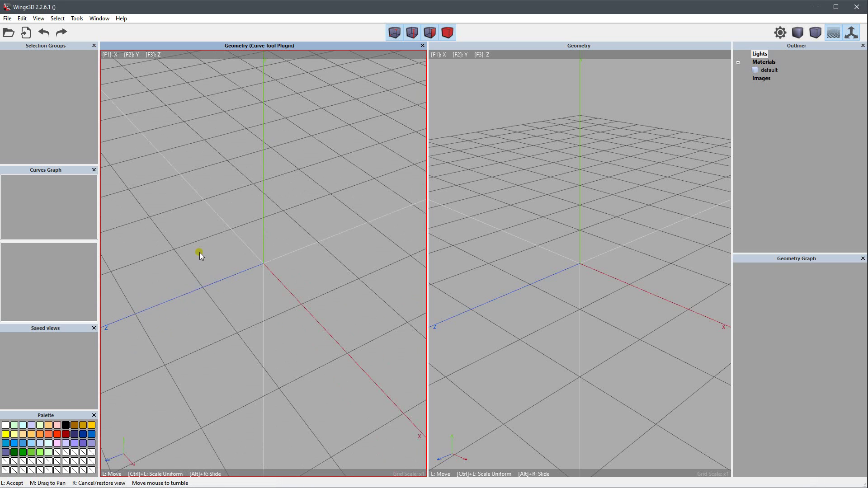
left_click(199, 252)
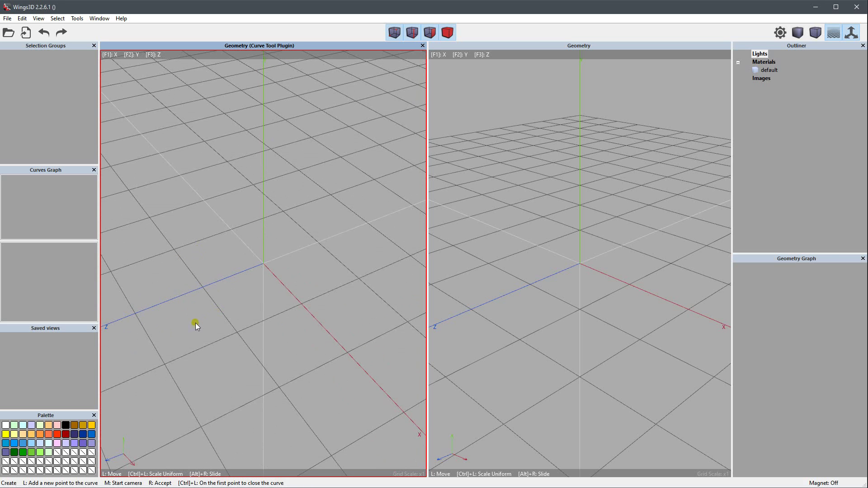
Place the arch's points from near the Z axis, over the top, and down the far side
left_click_drag(194, 324, 132, 180)
left_click(174, 92)
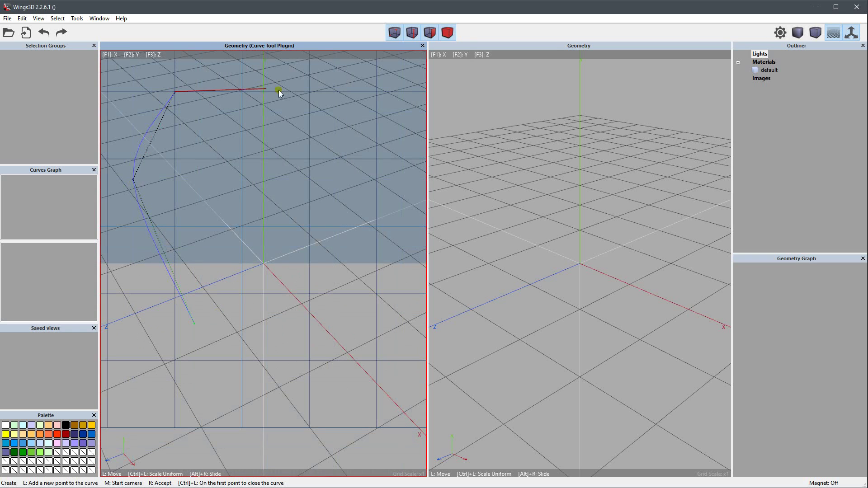
left_click(310, 92)
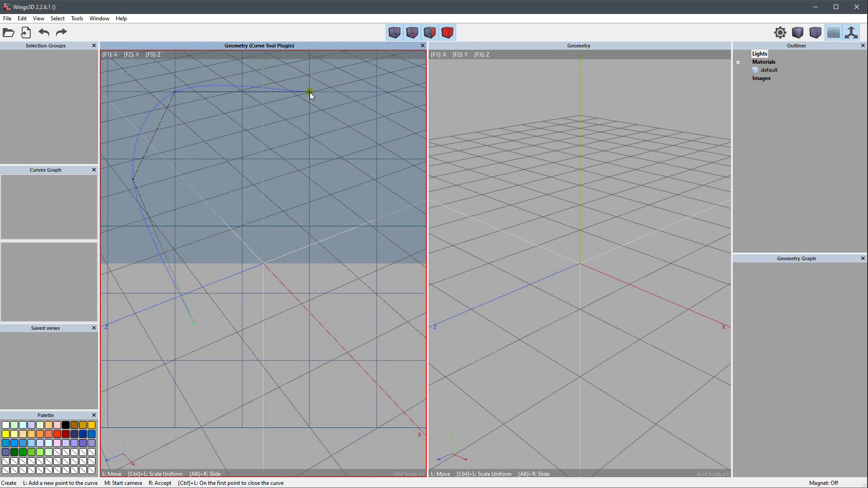
left_click(375, 226)
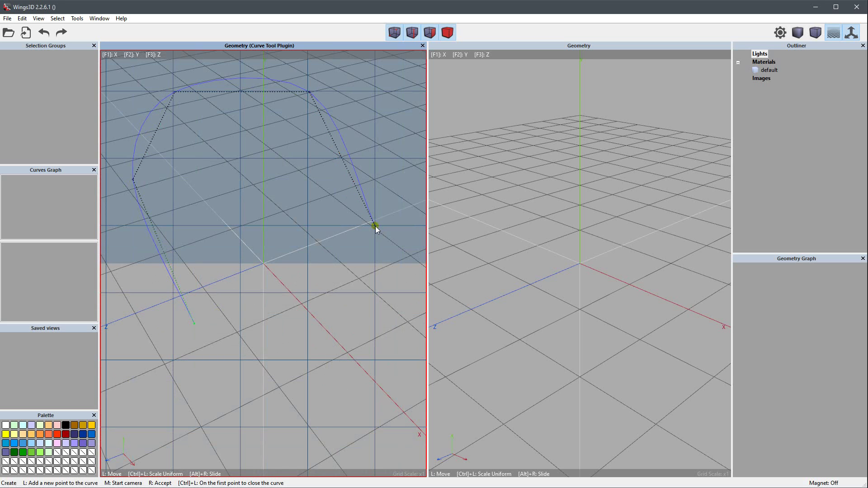
middle_click(375, 226)
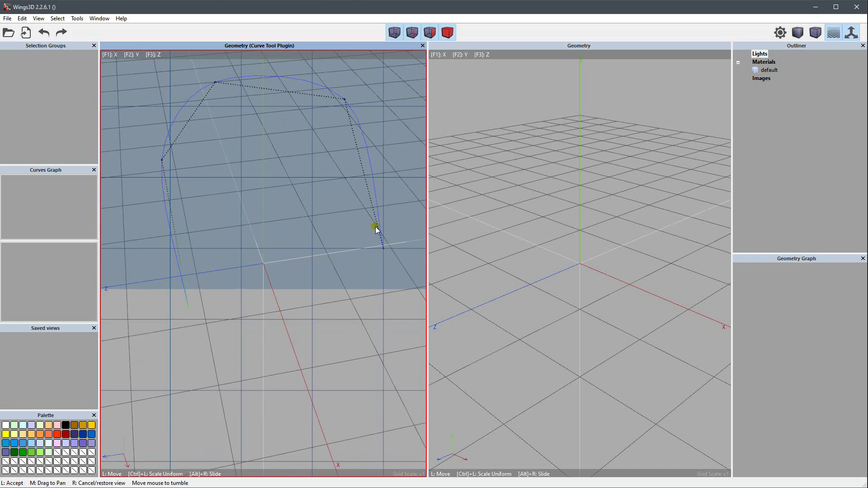
left_click(376, 227)
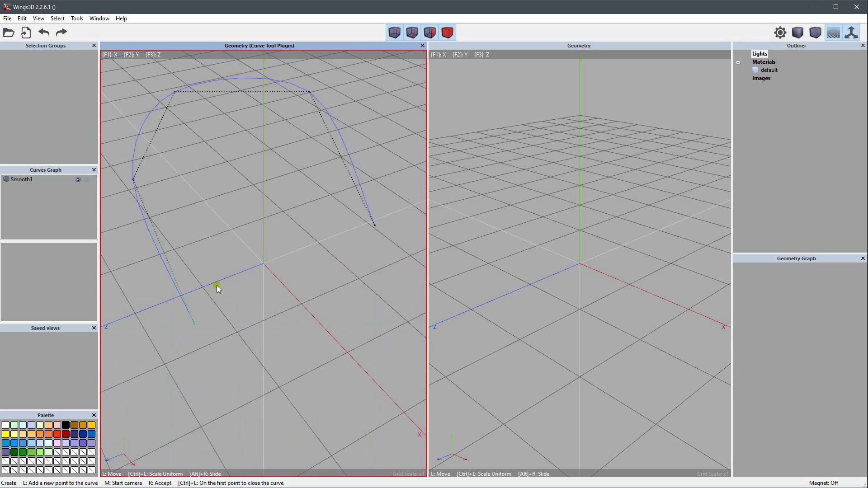
Accept the Smooth1 curve and orbit the view to see the arch from above
right_click(223, 275)
right_click(229, 168)
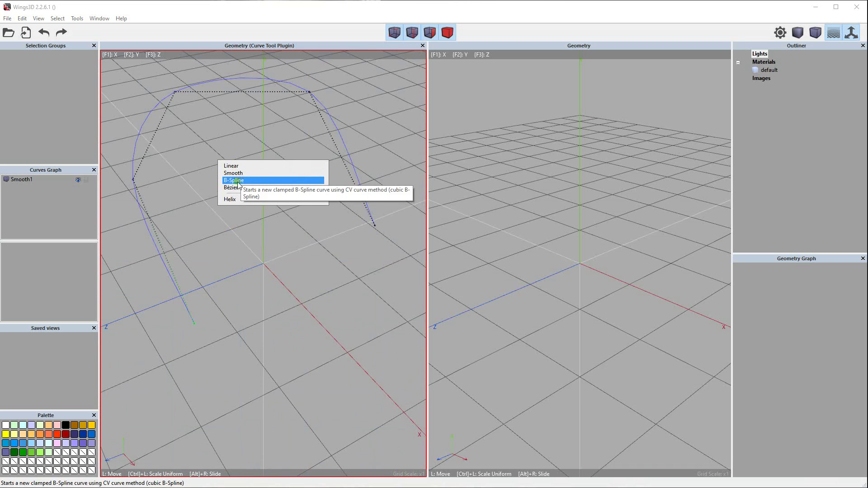
left_click(235, 148)
middle_click_drag(223, 245, 202, 301)
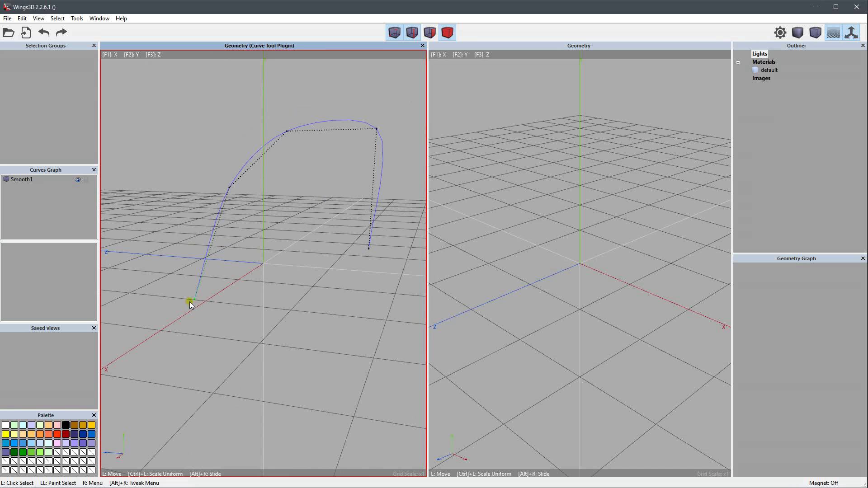
left_click_drag(184, 295, 199, 314)
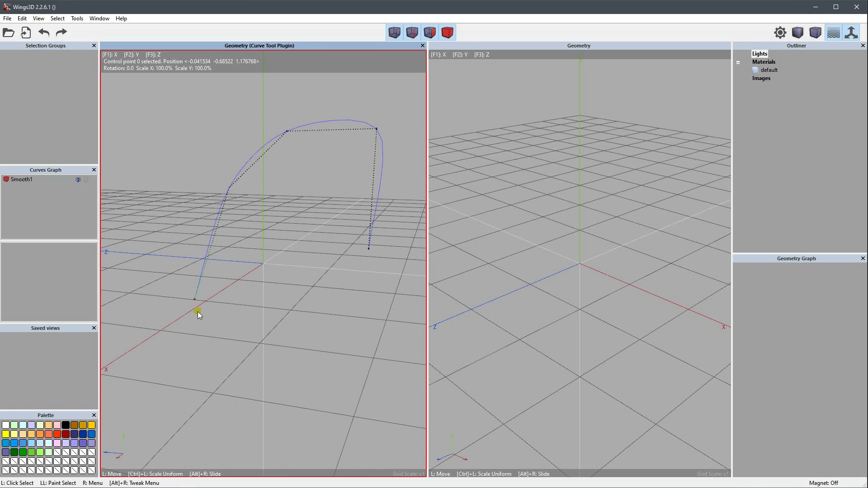
left_click(196, 302)
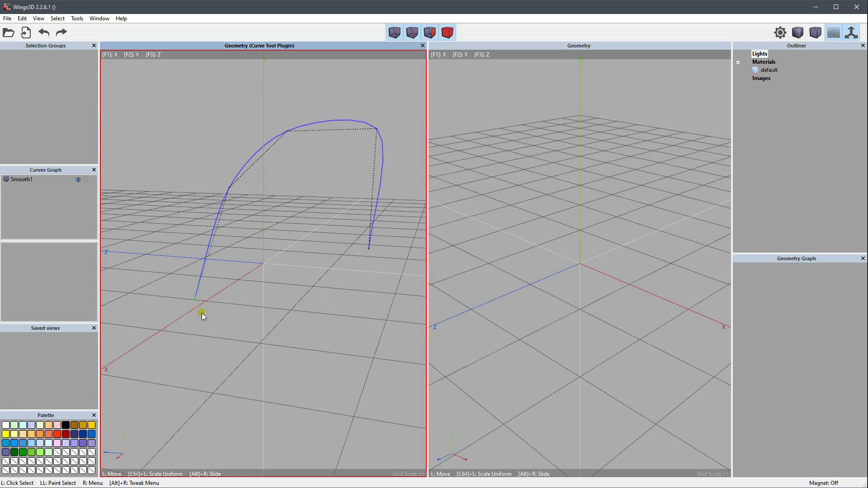
middle_click(237, 296)
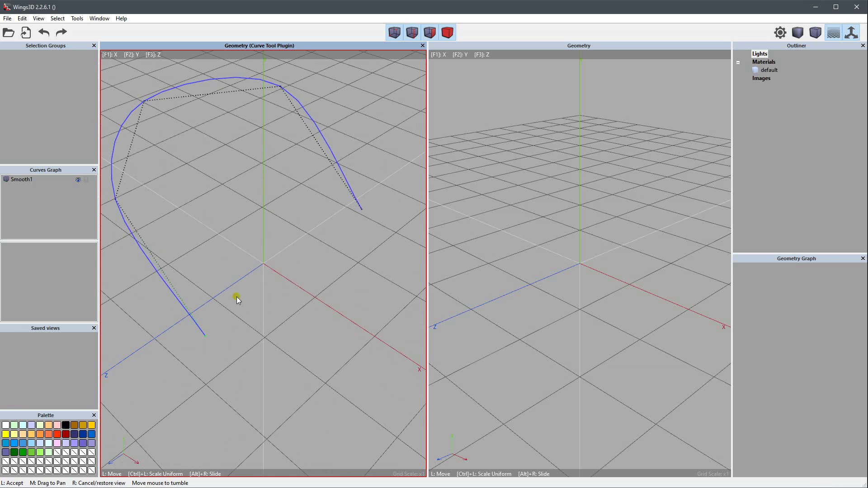
left_click(237, 297)
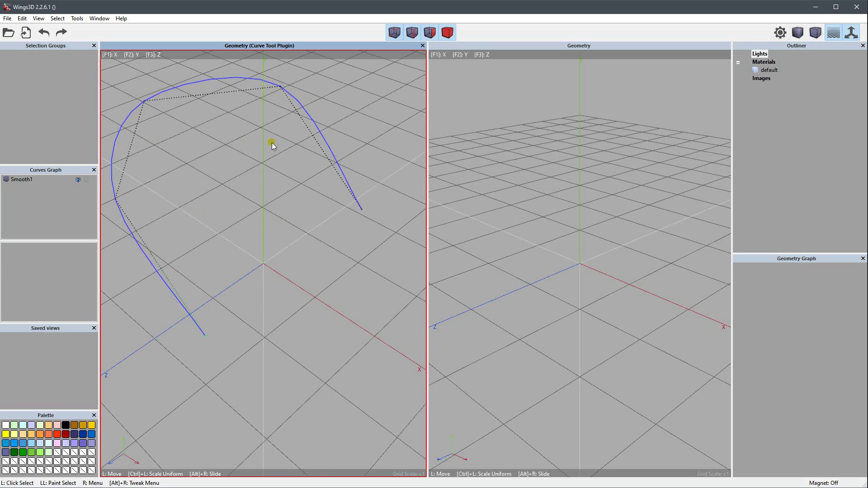
Select the whole Smooth1 curve, reverse its direction, and deselect it
left_click(452, 33)
left_click(318, 135)
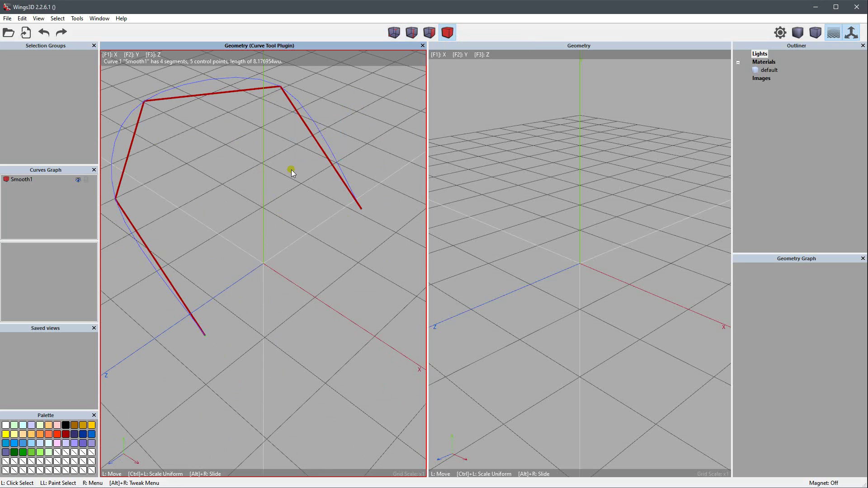
right_click(258, 137)
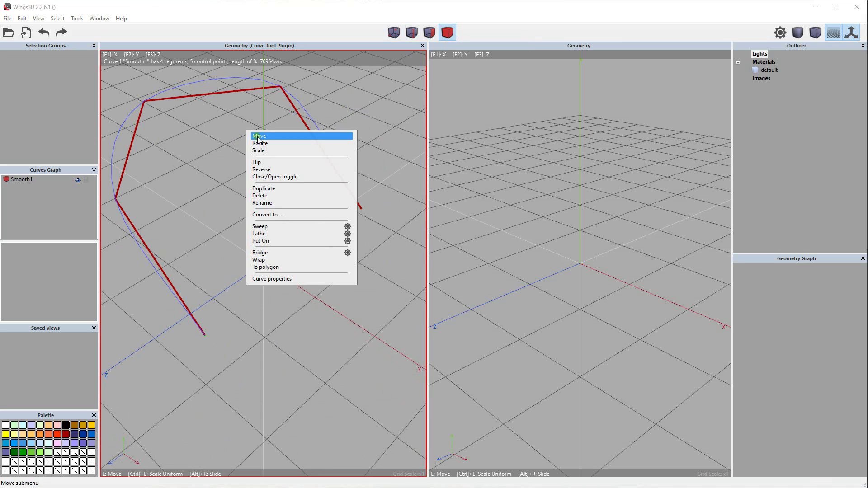
left_click(268, 169)
left_click(338, 205)
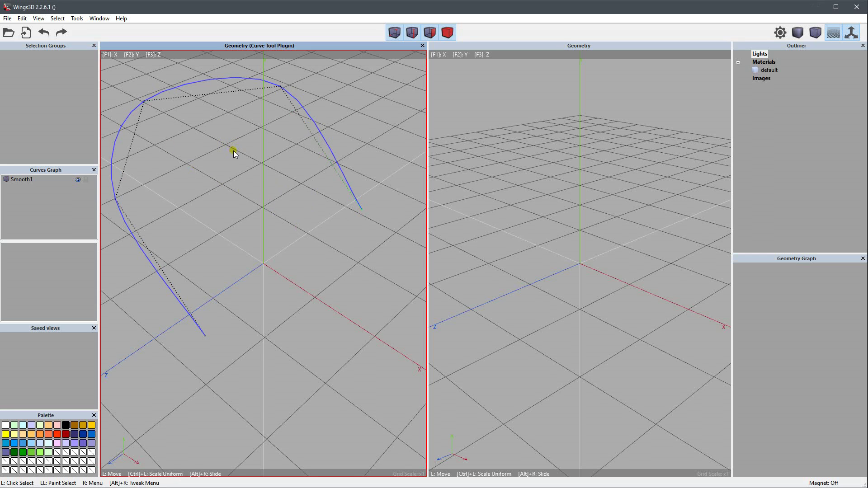
Tilt the view low and start a Bézier curve with its first two handled points
scroll(235, 153, "down", 3)
middle_click_drag(343, 182, 346, 141)
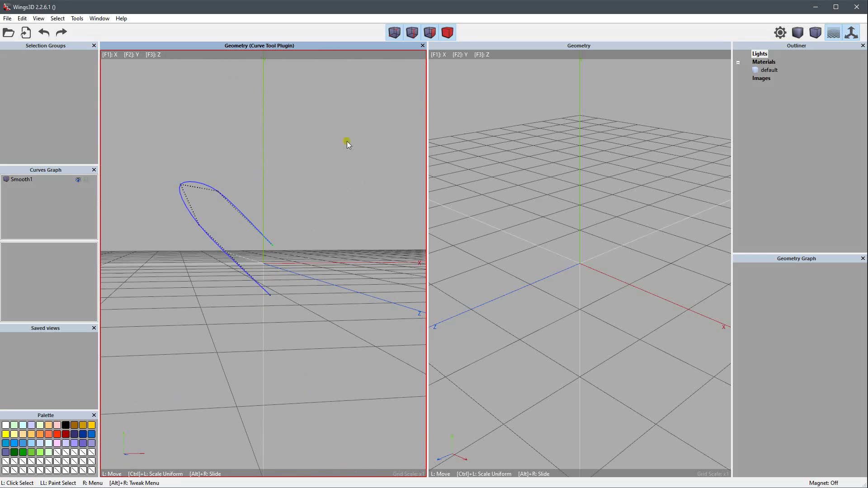
right_click(286, 102)
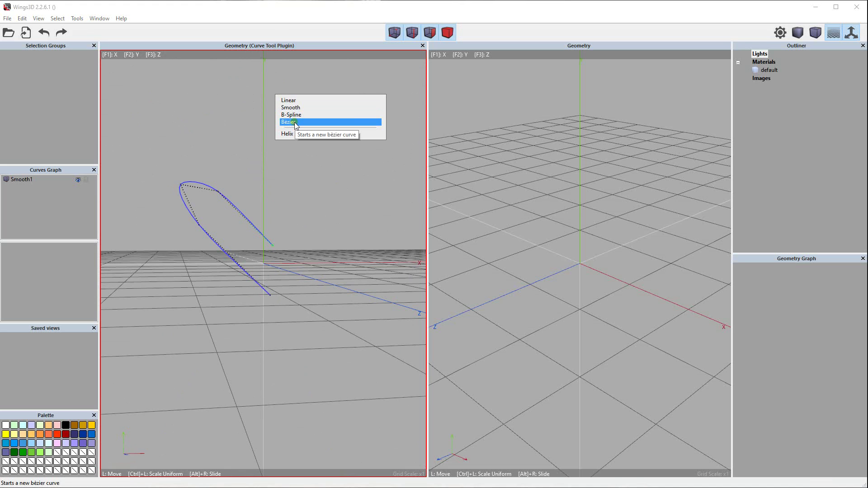
left_click(294, 122)
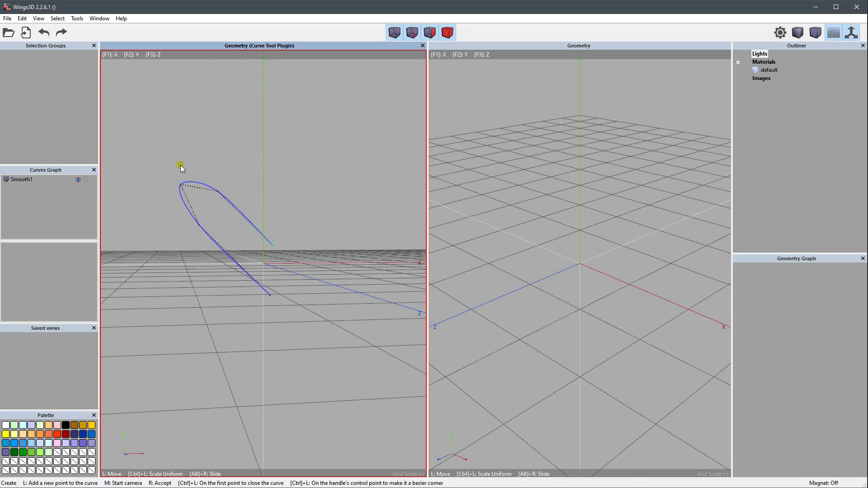
left_click_drag(180, 164, 181, 135)
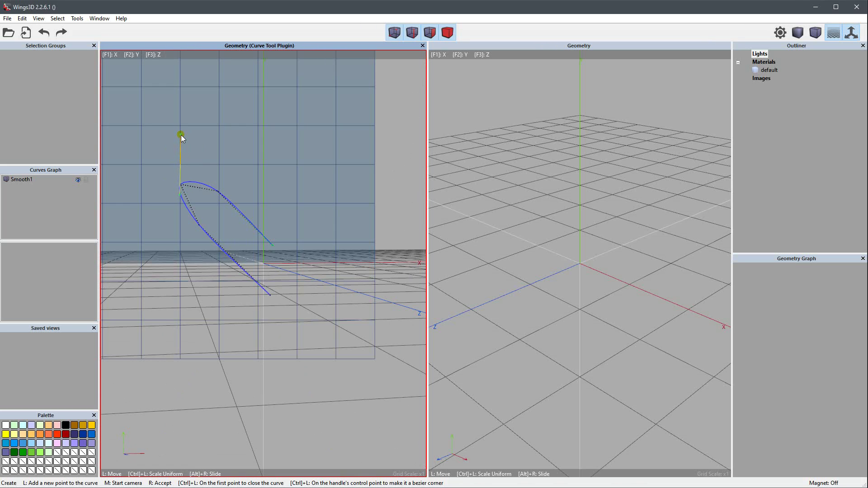
mouse_move(181, 134)
left_mouse_down()
mouse_move(188, 121)
mouse_move(180, 145)
mouse_move(186, 137)
left_mouse_up()
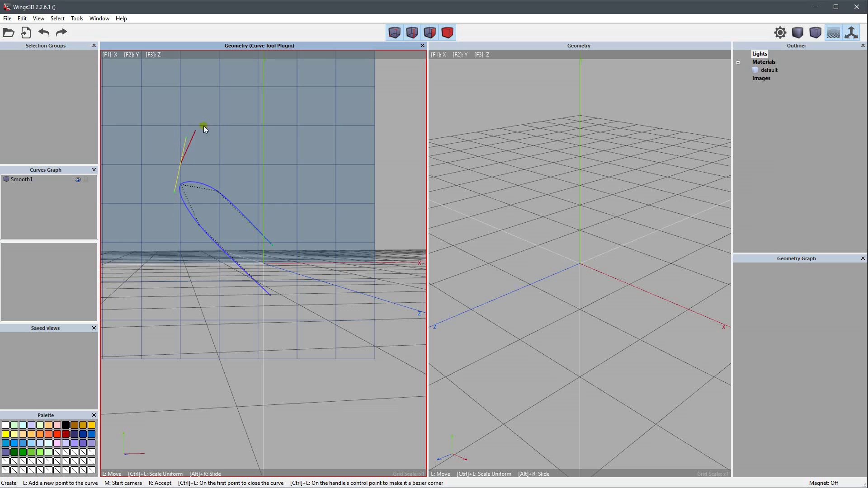
left_click(283, 102)
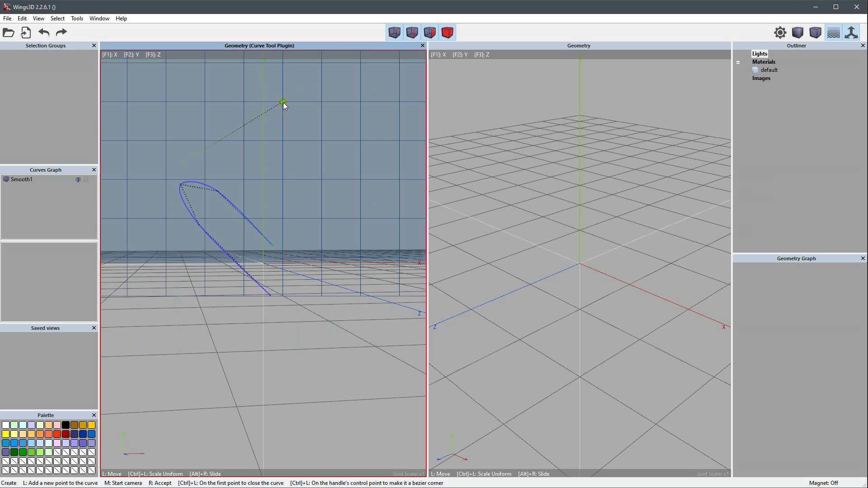
left_click_drag(282, 102, 342, 113)
Add the remaining three handled points to arch the curve and accept Bézier2
left_click_drag(366, 198, 371, 225)
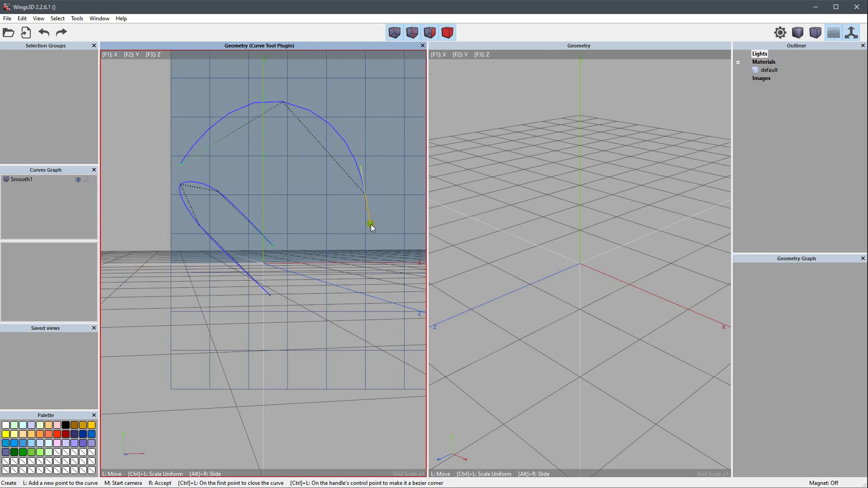
middle_click_drag(388, 253, 388, 253)
mouse_move(358, 185)
left_mouse_down()
mouse_move(389, 159)
mouse_move(389, 173)
left_mouse_up()
middle_click_drag(388, 172, 389, 173)
left_click_drag(349, 118, 393, 143)
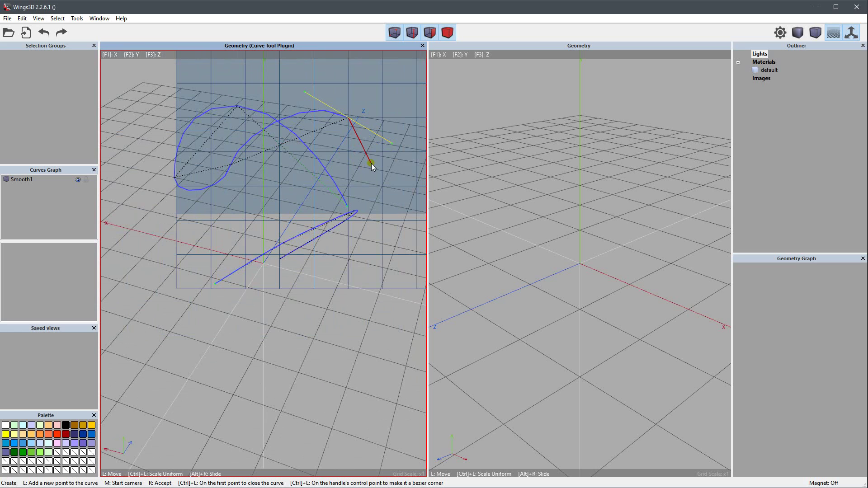
right_click(371, 164)
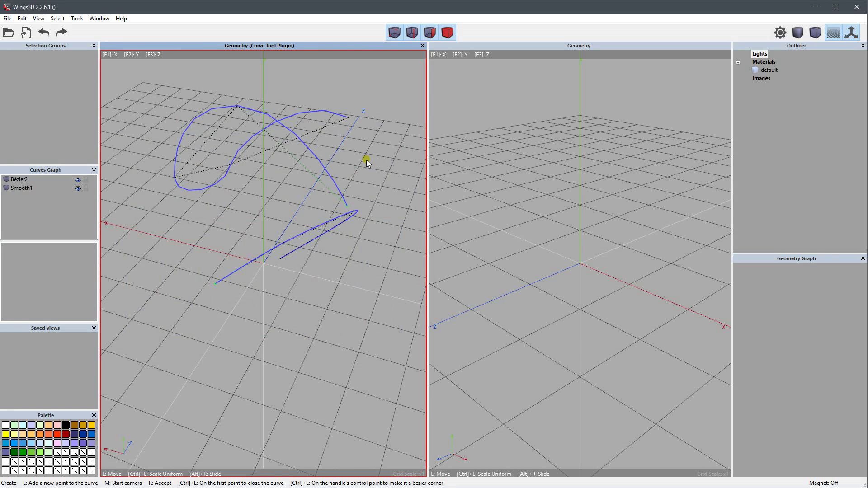
Orbit around the curves, box-select one Bézier2 segment, and grow it to the whole curve with B
middle_click(366, 159)
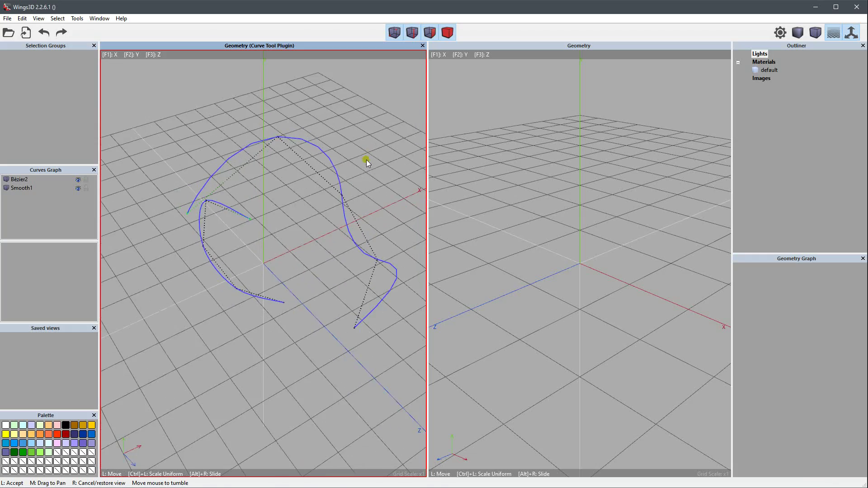
left_click(360, 190)
middle_click(359, 190)
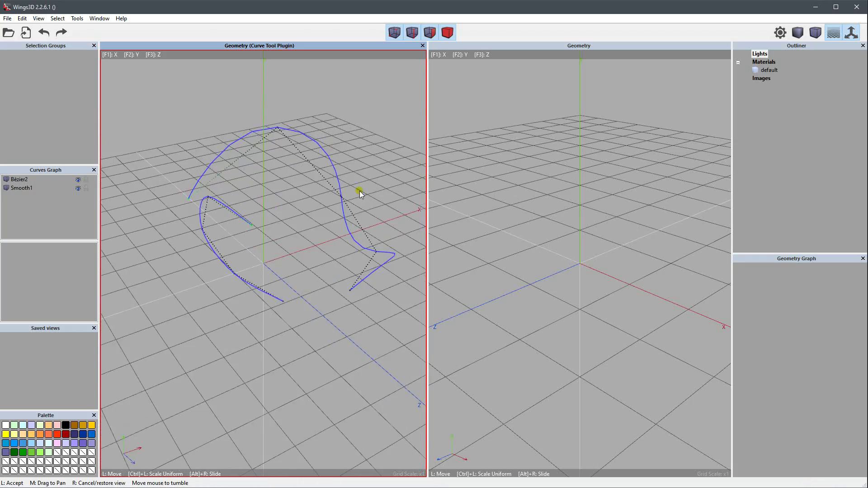
left_click(359, 191)
left_click_drag(199, 115, 272, 157)
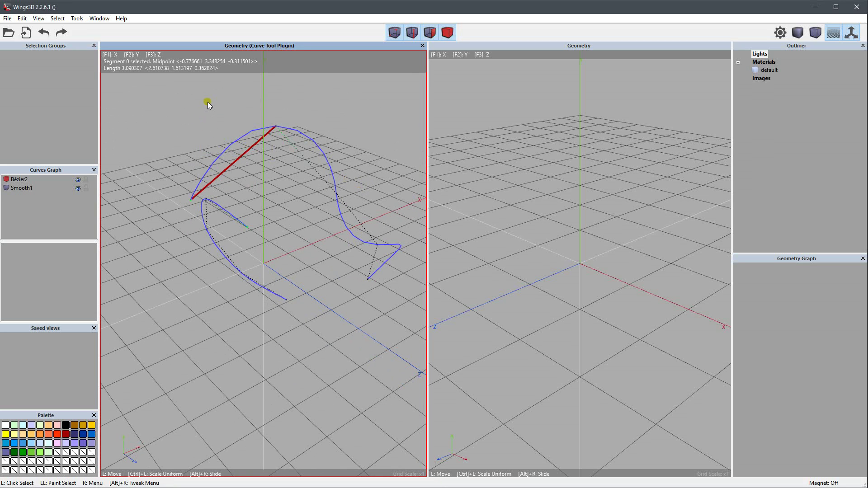
key("b")
right_click(145, 83)
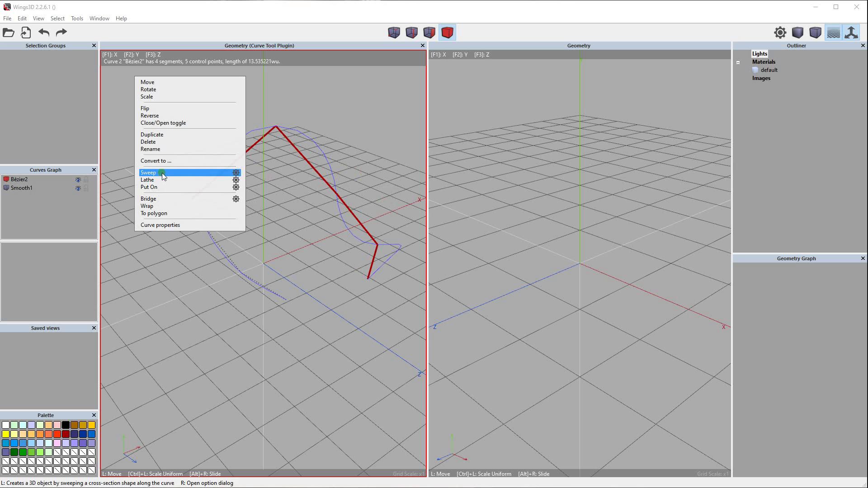
Open Sweep options for Bézier2 and change the preset via Square to Custom Shape with 7 segments
right_click(162, 173)
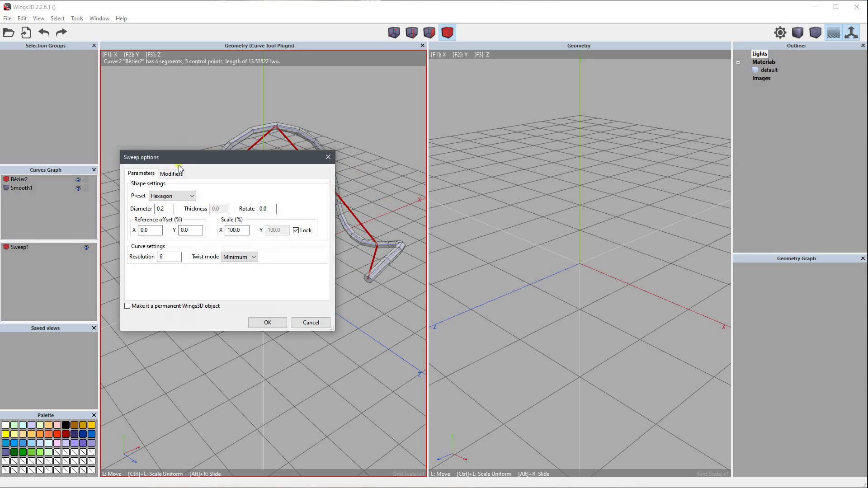
left_click_drag(193, 161, 488, 142)
middle_click_drag(351, 160, 332, 148)
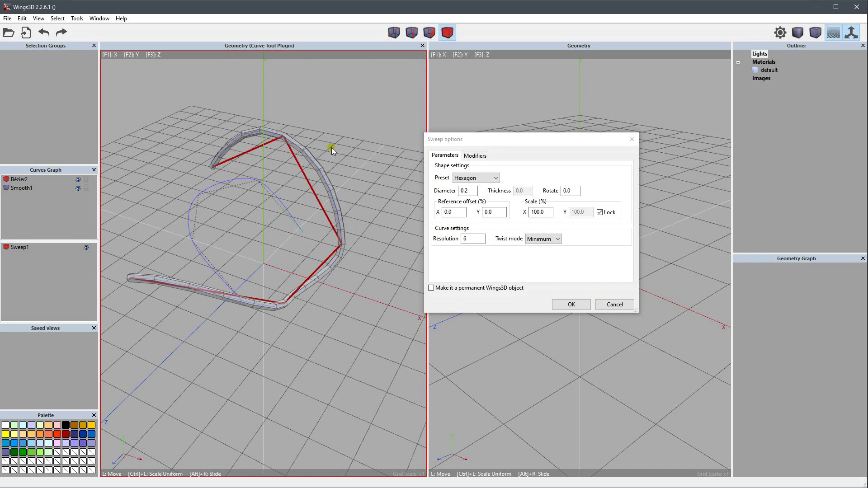
left_click(474, 178)
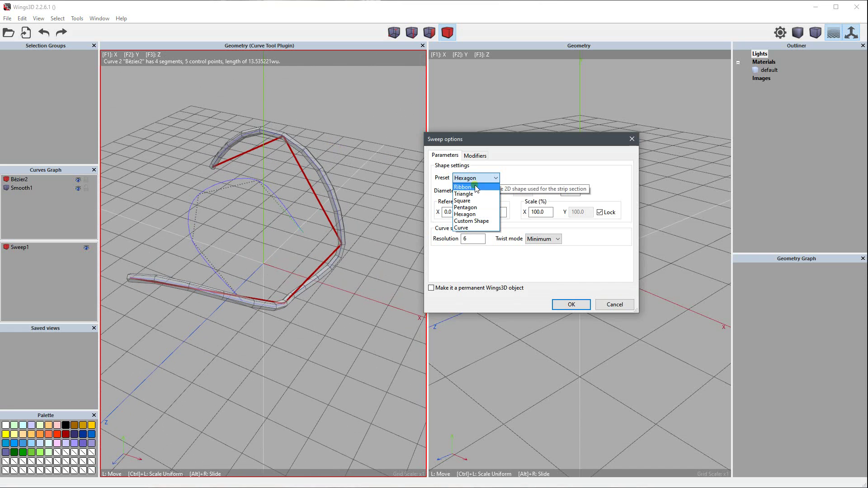
left_click(472, 200)
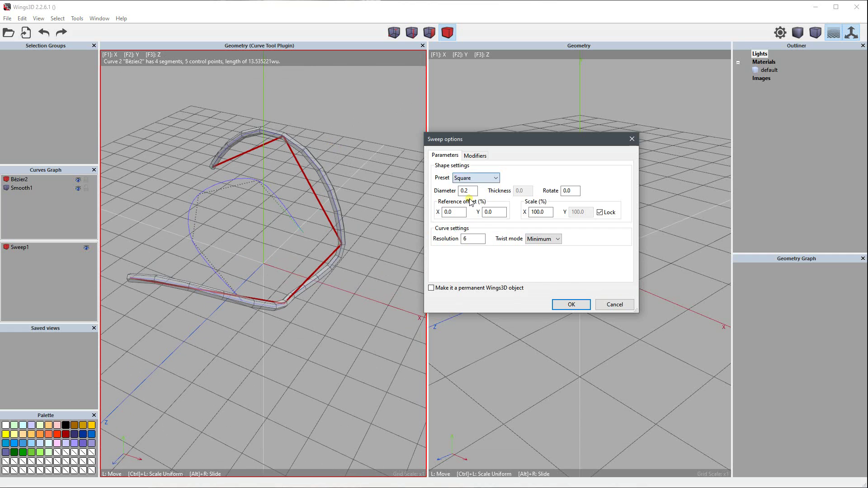
middle_click_drag(359, 172, 367, 169)
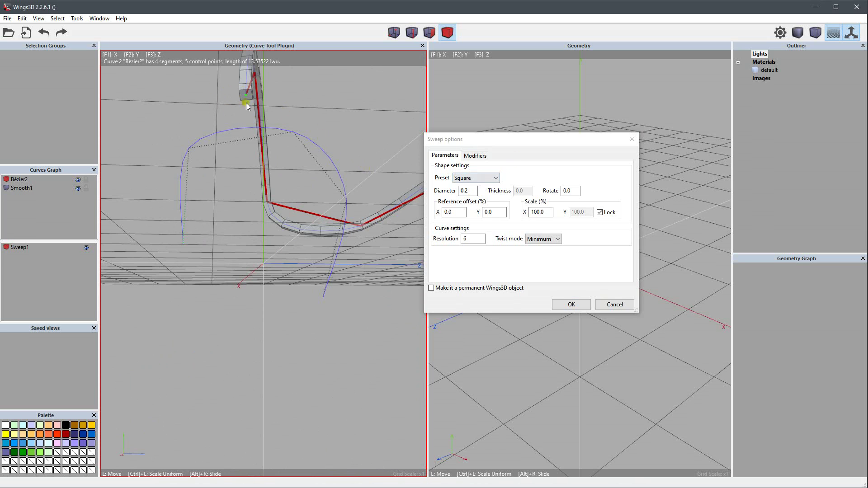
left_click(475, 179)
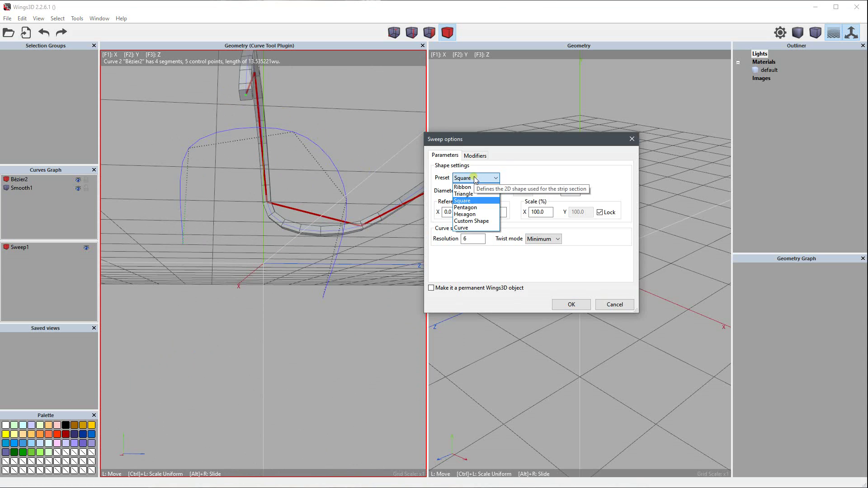
left_click(467, 223)
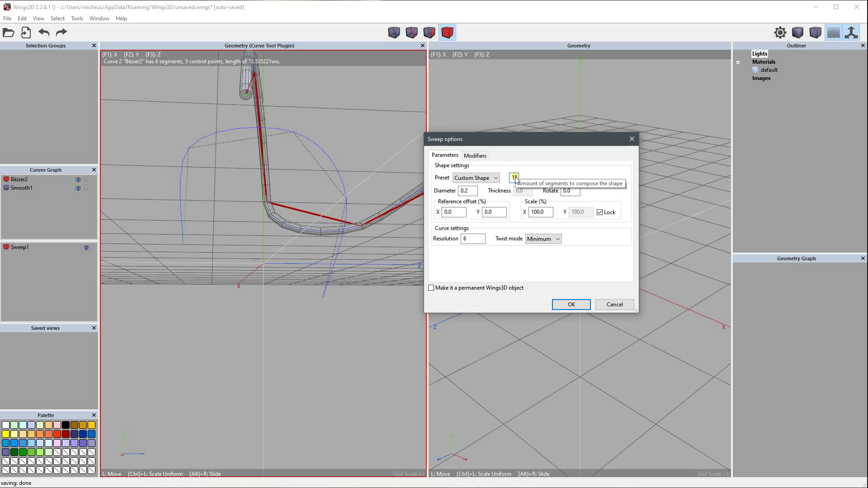
scroll(515, 178, "down", 2)
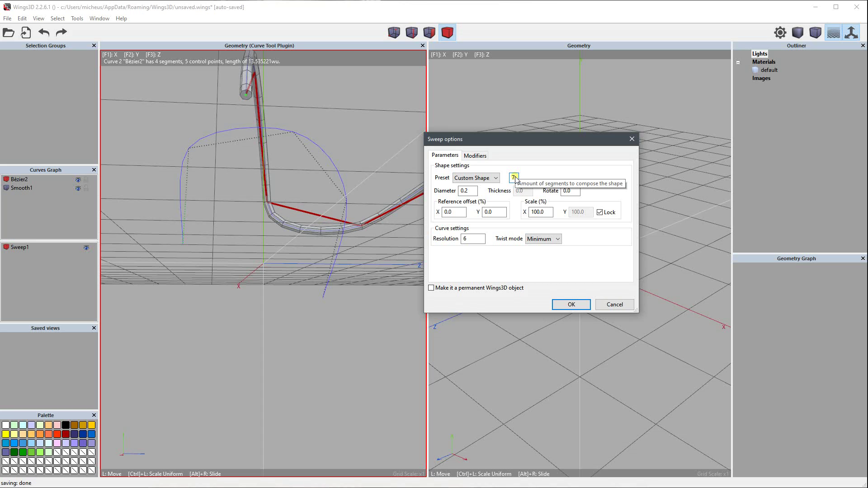
Set the sweep preset to Curve with Smooth1 as the profile and orbit to inspect the shell
left_click(483, 180)
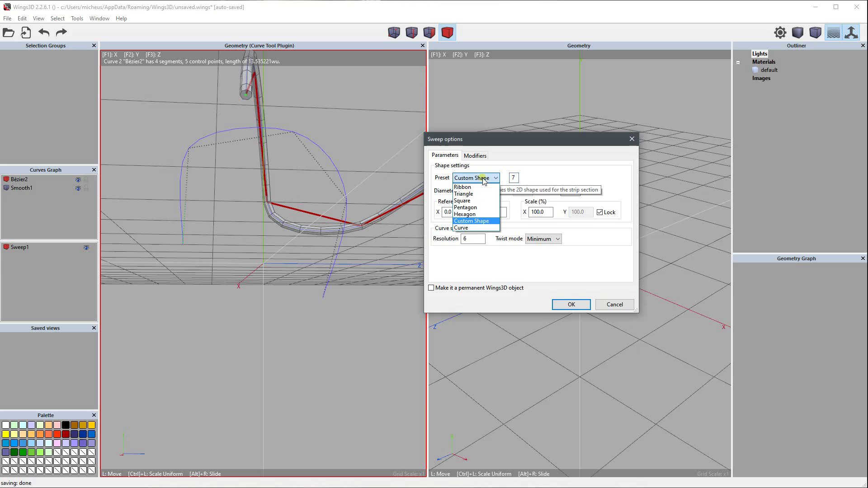
left_click(472, 229)
middle_click_drag(349, 151, 278, 220)
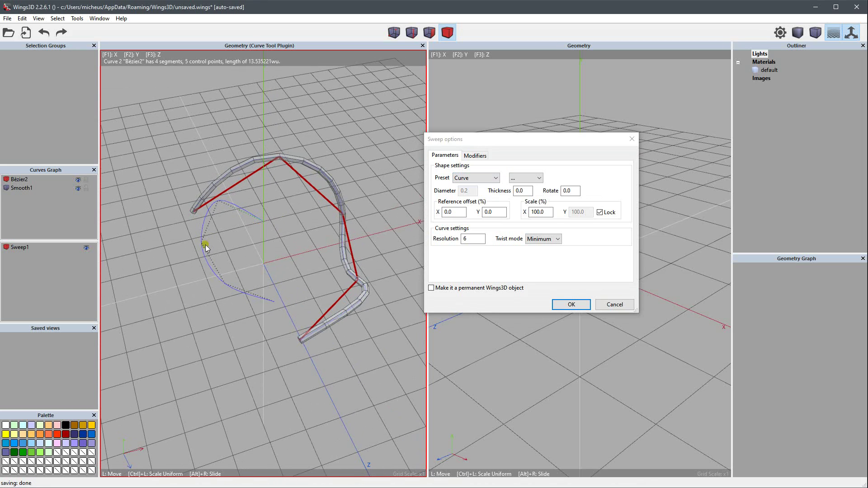
left_click(526, 177)
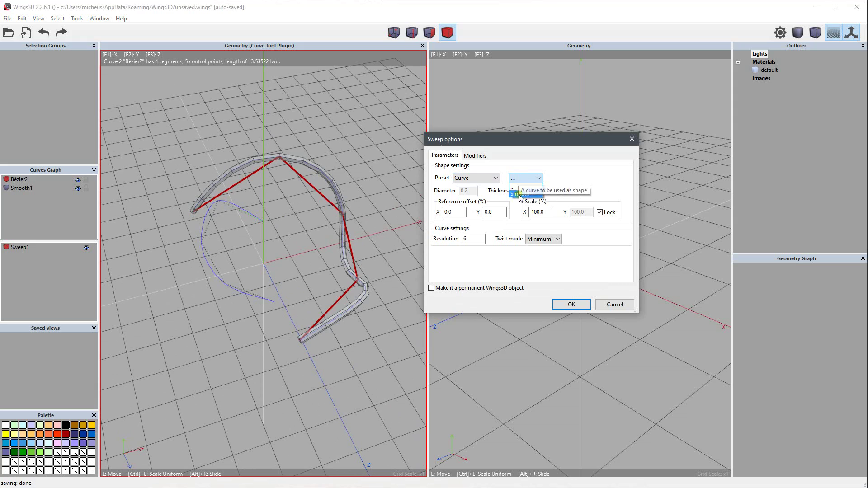
left_click(520, 193)
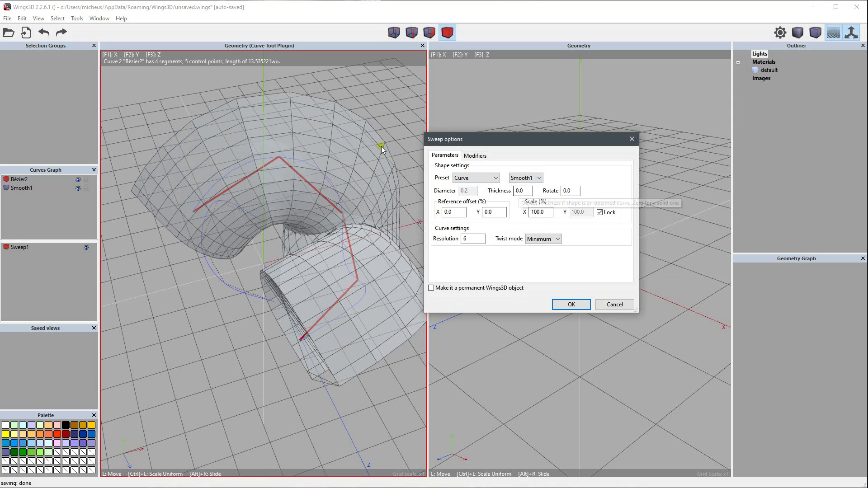
middle_click_drag(368, 132, 373, 132)
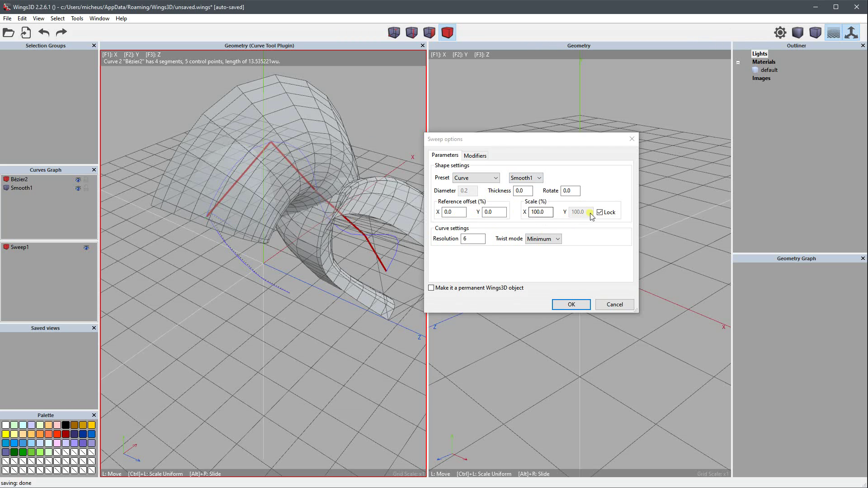
Set the profile Scale X to 50% and orbit around the slimmer sweep
left_click(538, 213)
key("BackSpace")
key("BackSpace")
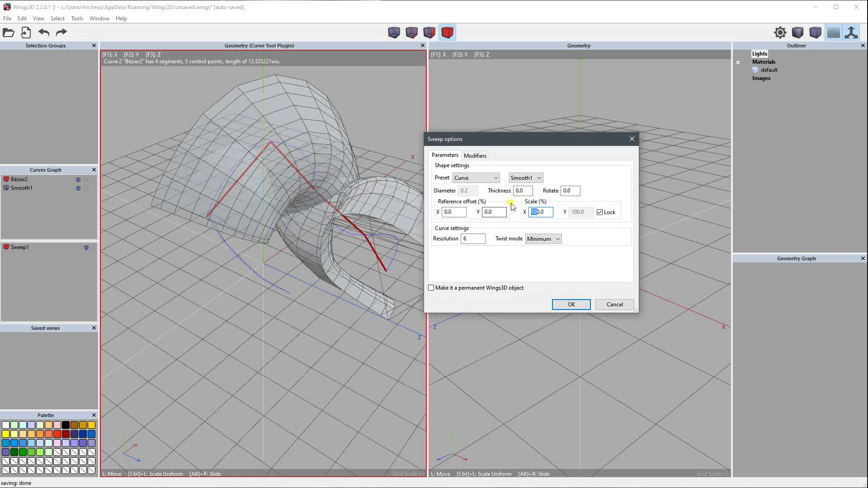
type("5")
left_click(510, 203)
left_click(368, 147)
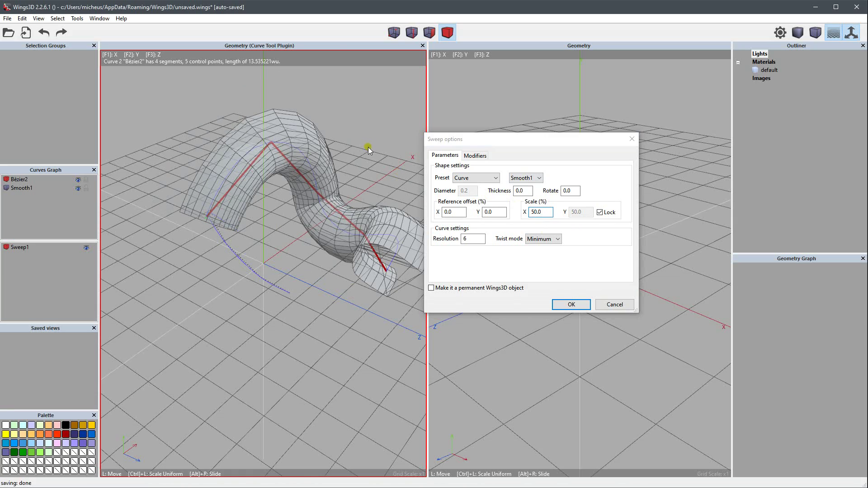
middle_click_drag(368, 148, 367, 147)
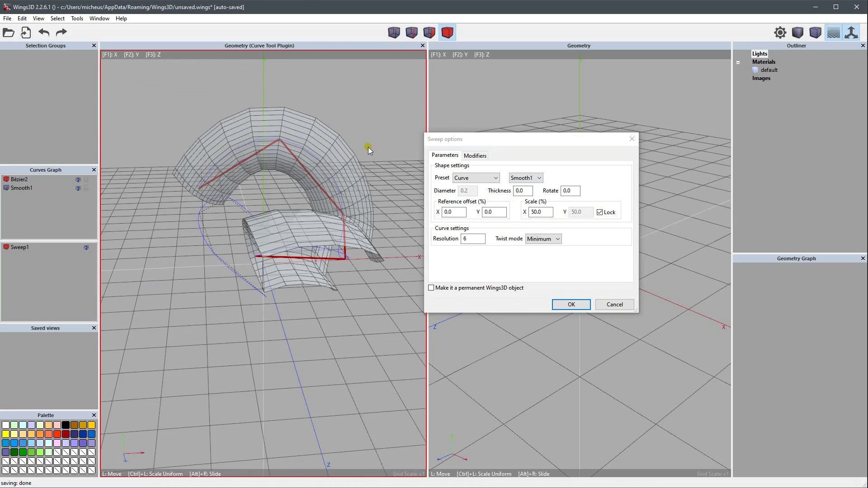
Set the shell thickness to 0.4 and orbit to inspect it from several angles
left_click(518, 192)
left_click(522, 194)
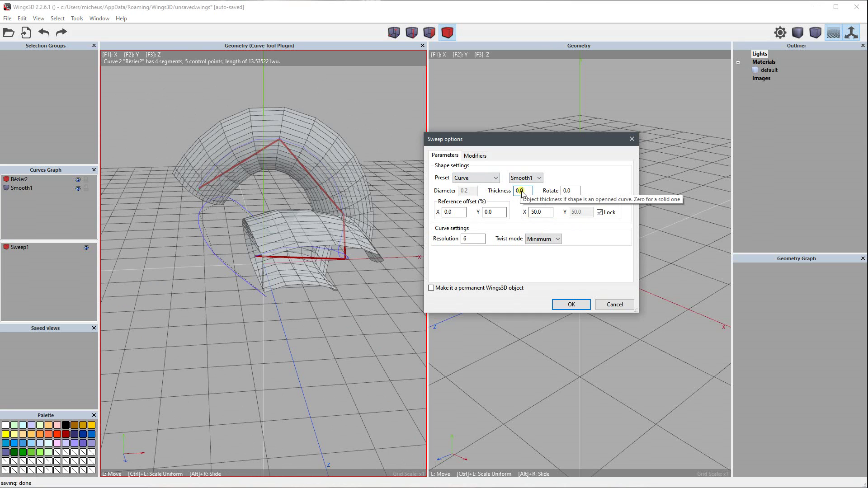
key("BackSpace")
type("4")
left_click(366, 102)
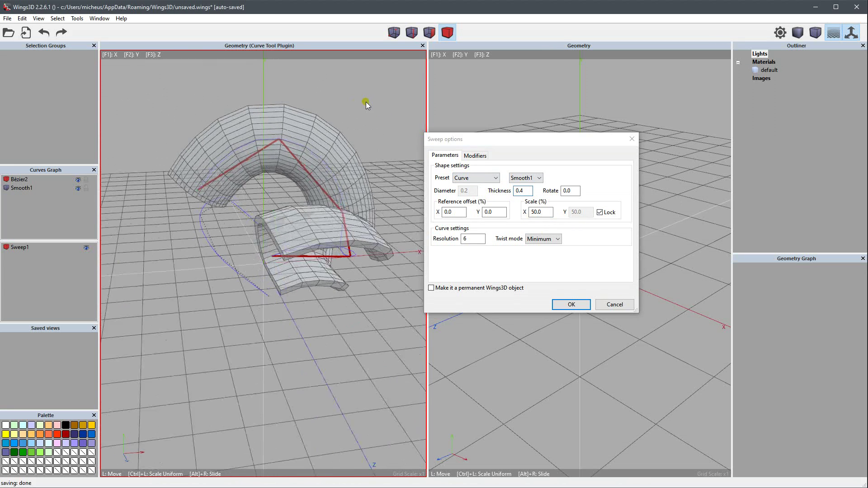
middle_click_drag(365, 101, 365, 102)
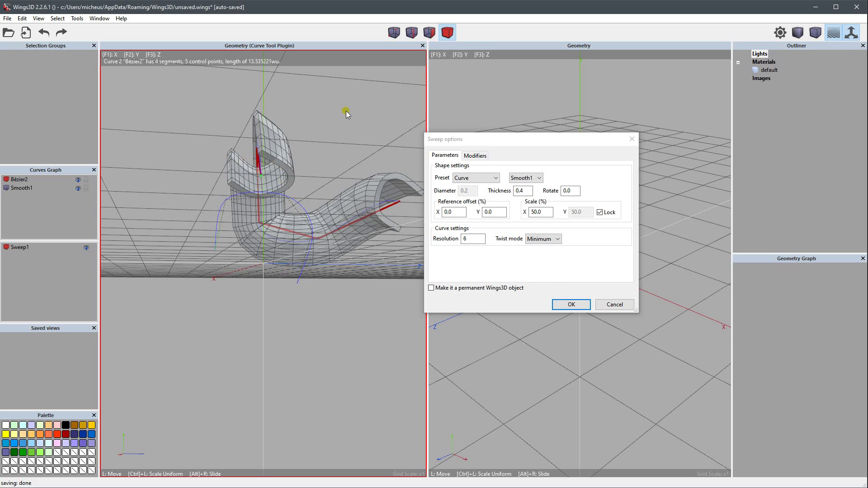
middle_click_drag(346, 110, 346, 110)
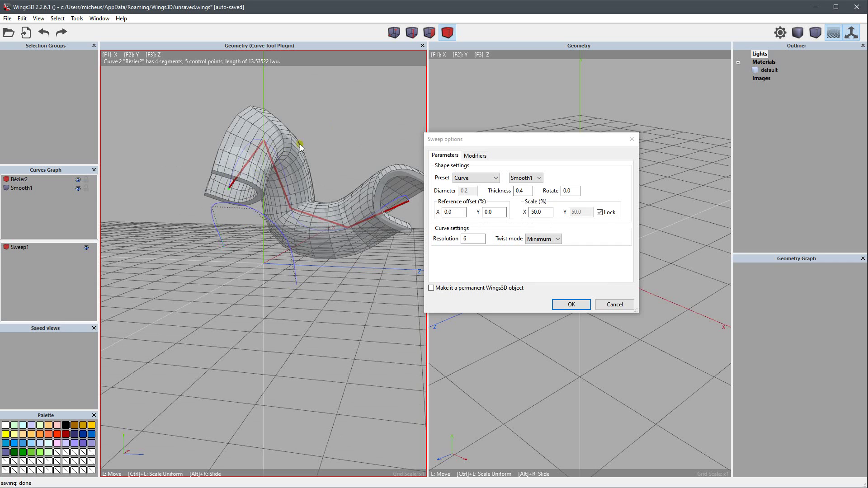
middle_click_drag(329, 136, 329, 136)
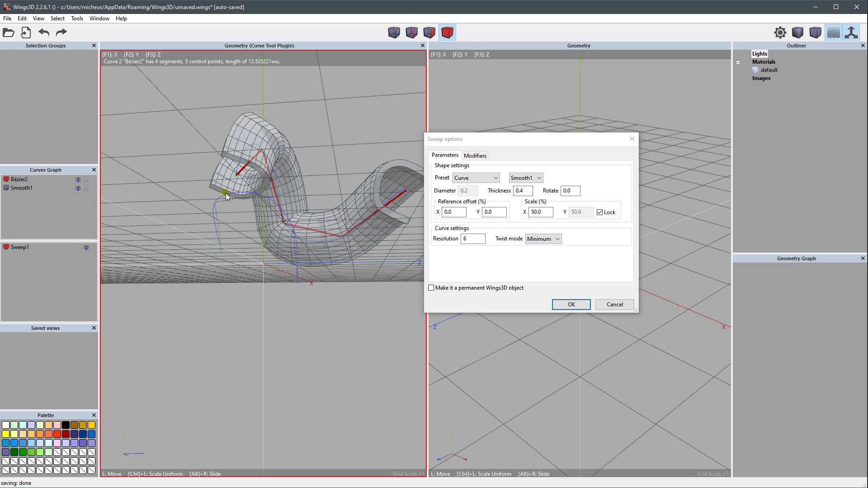
middle_click_drag(298, 146, 297, 145)
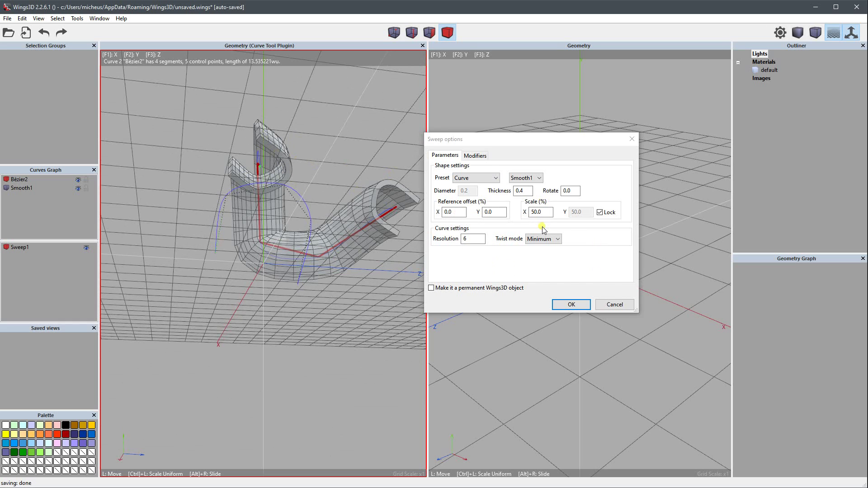
Set the cross-section start rotation to 214.7 degrees and orbit to inspect the rotated shell
left_click(563, 194)
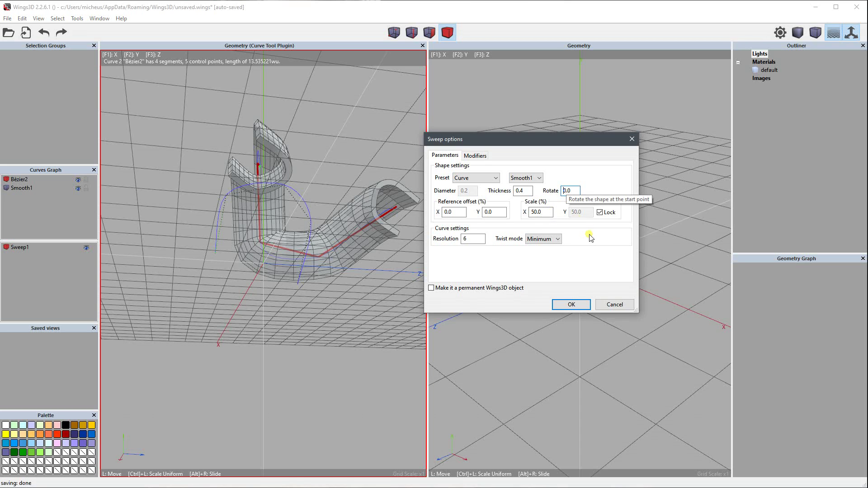
type("9")
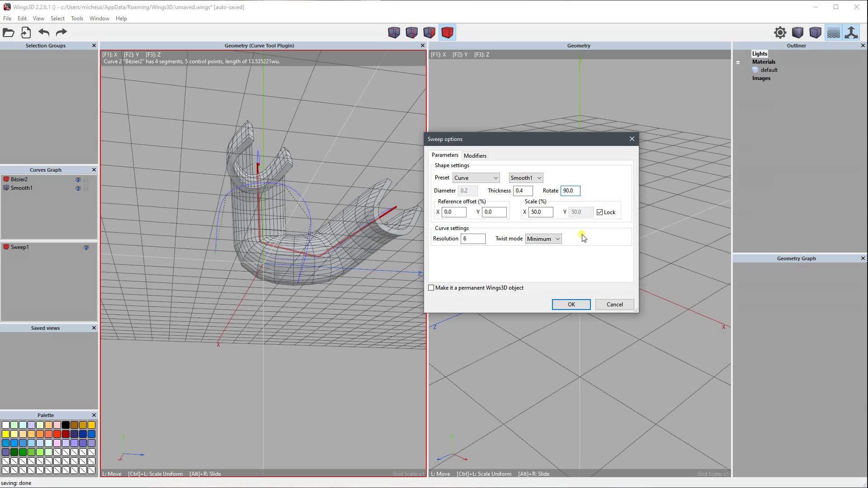
scroll(570, 194, "down", 2)
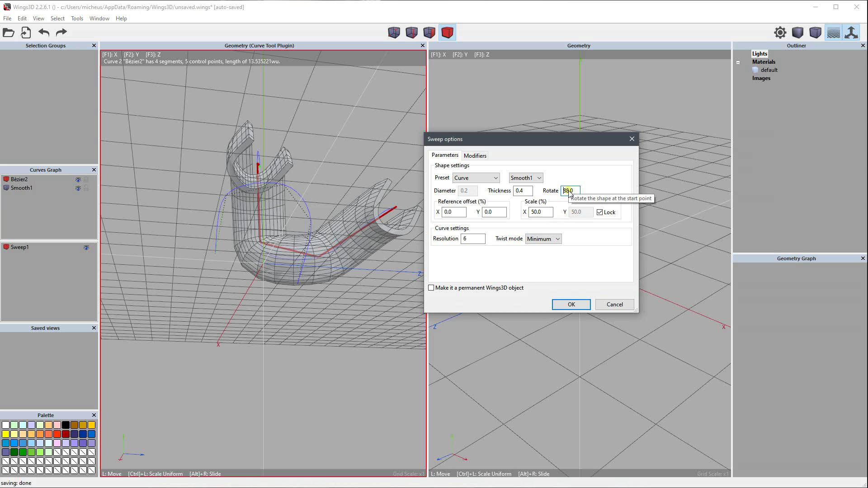
scroll(570, 194, "down", 3)
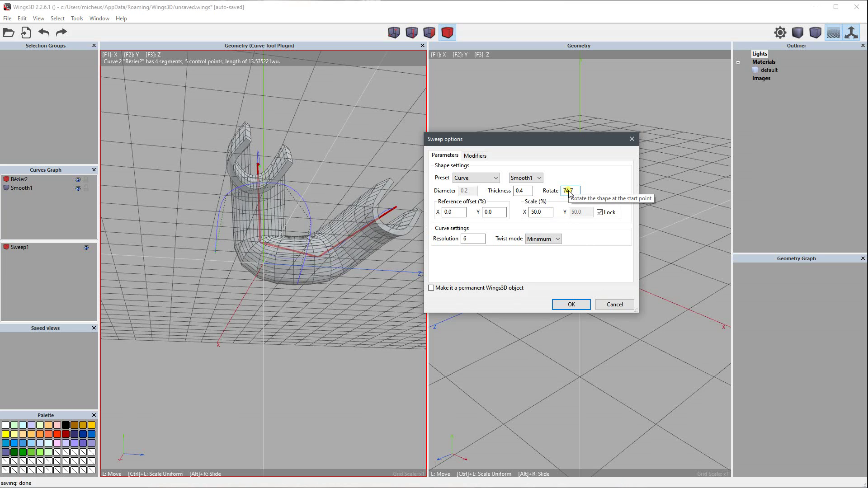
scroll(568, 193, "up", 8)
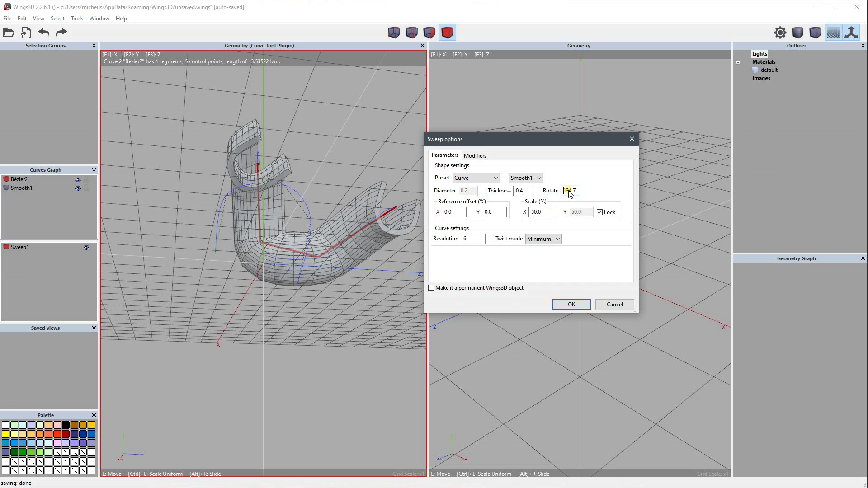
scroll(570, 194, "up", 2)
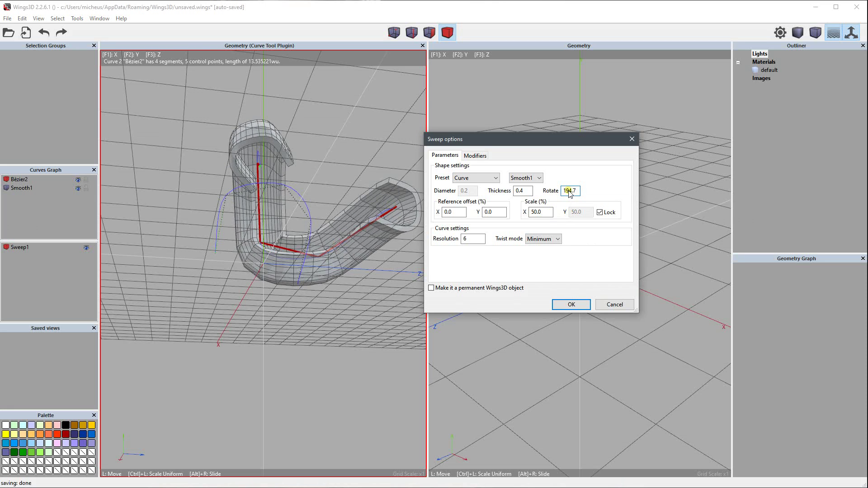
scroll(570, 194, "up", 1)
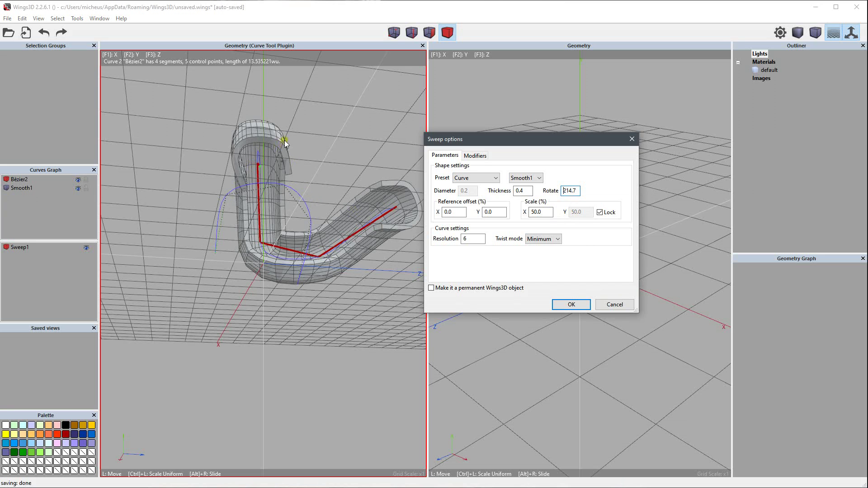
middle_click_drag(335, 142, 300, 196)
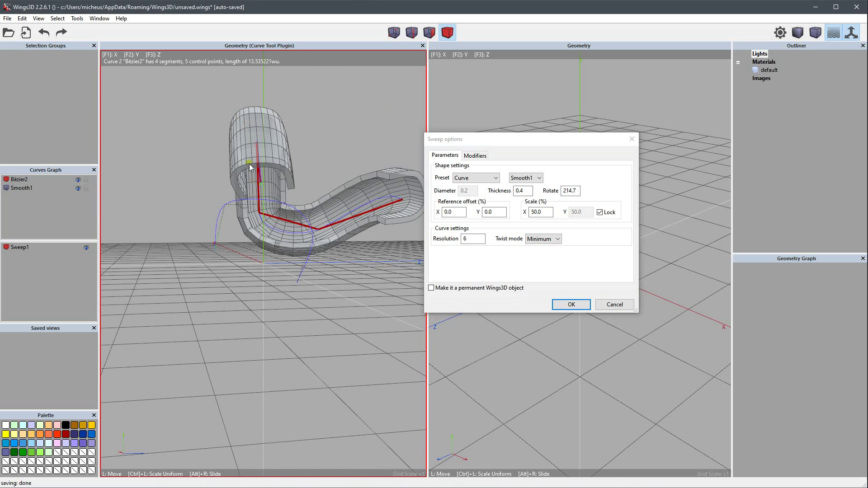
middle_click_drag(180, 207, 181, 206)
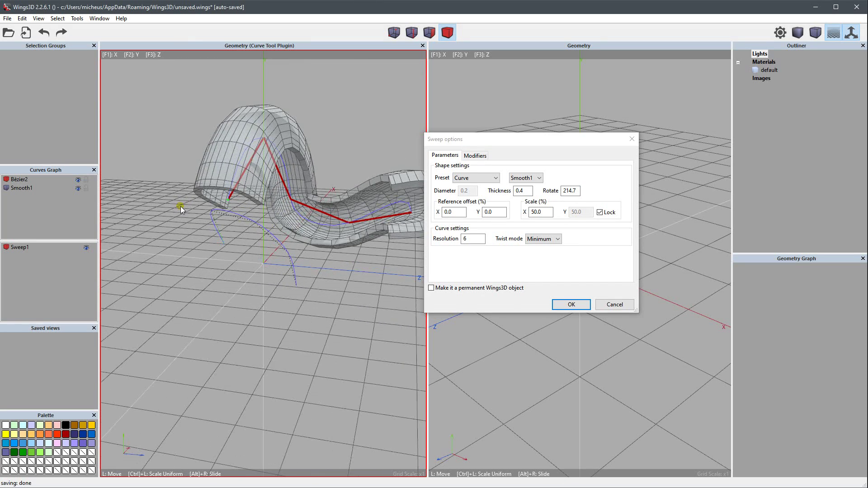
left_click(583, 306)
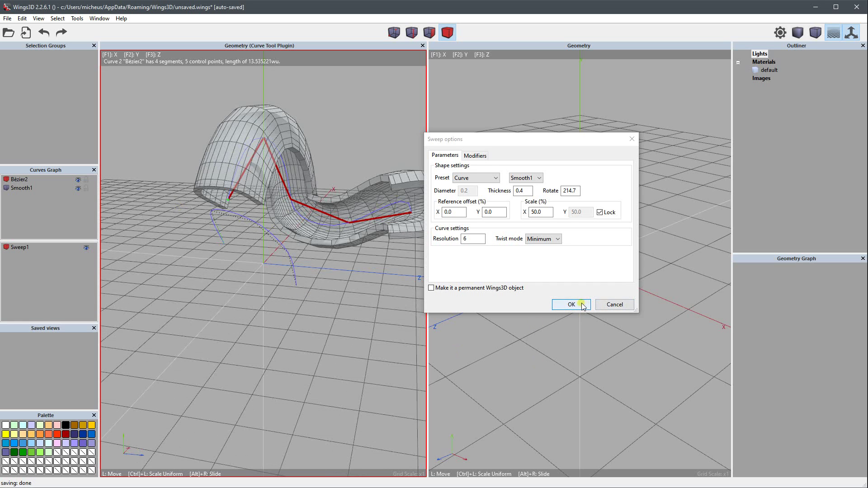
Accept the sweep options to create the thick Sweep1 shell, and orbit around it
left_click(579, 304)
middle_click_drag(233, 269, 232, 270)
left_click(232, 270)
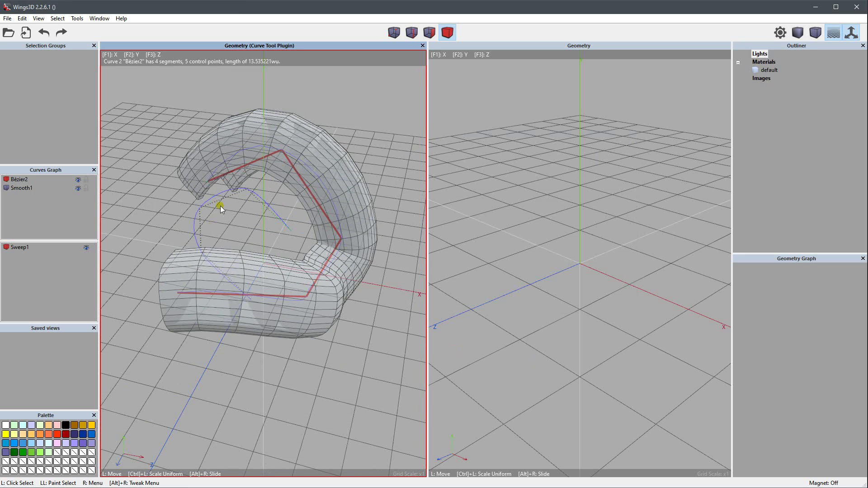
Deselect the Bézier2 curve and the sweep, then dismiss the Edit menu
left_click(167, 106)
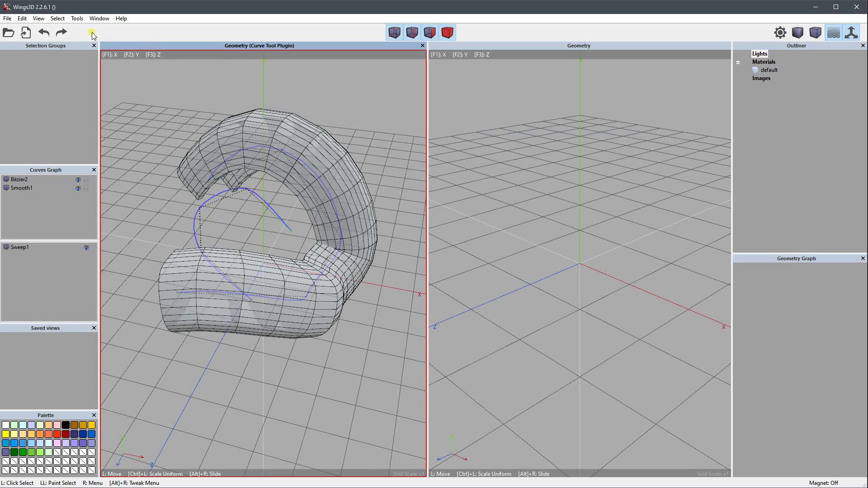
left_click(22, 18)
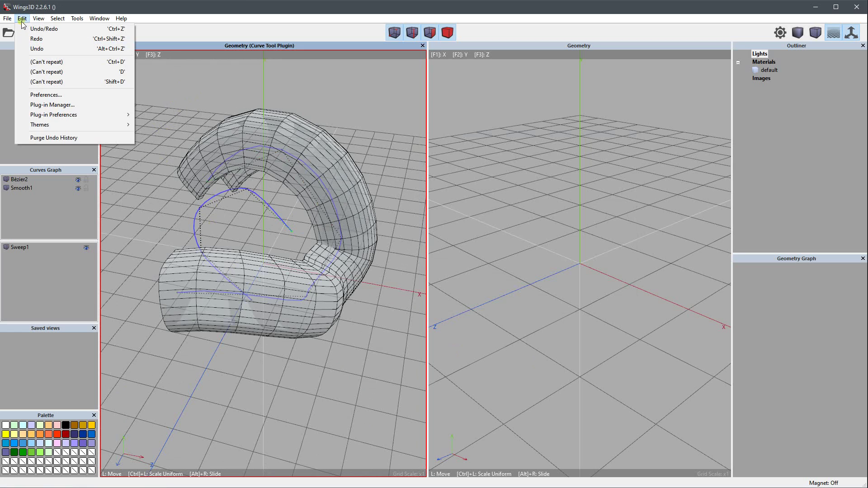
left_click(269, 58)
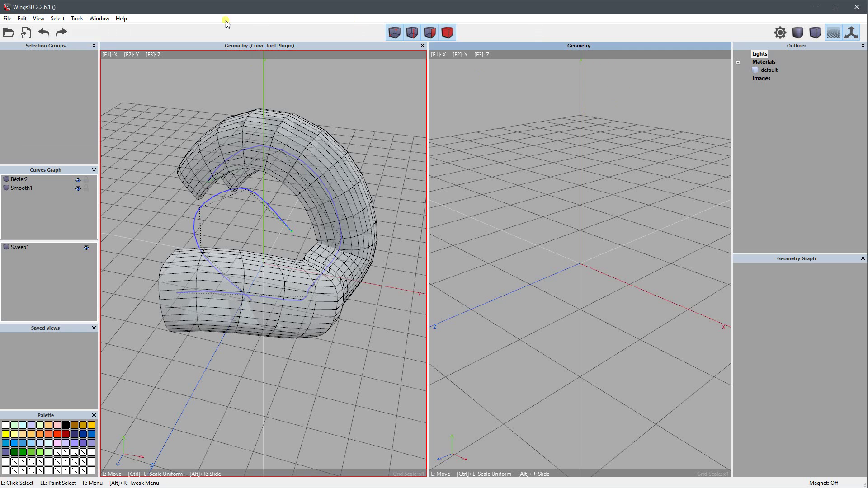
Glance at general Preferences, then open the Curves plug-in preferences (50% opacity, resolution 6)
left_click(22, 19)
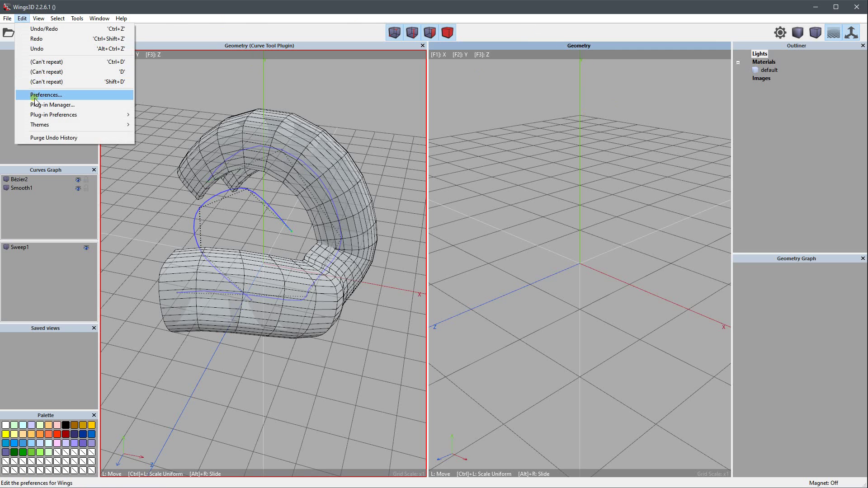
left_click(35, 96)
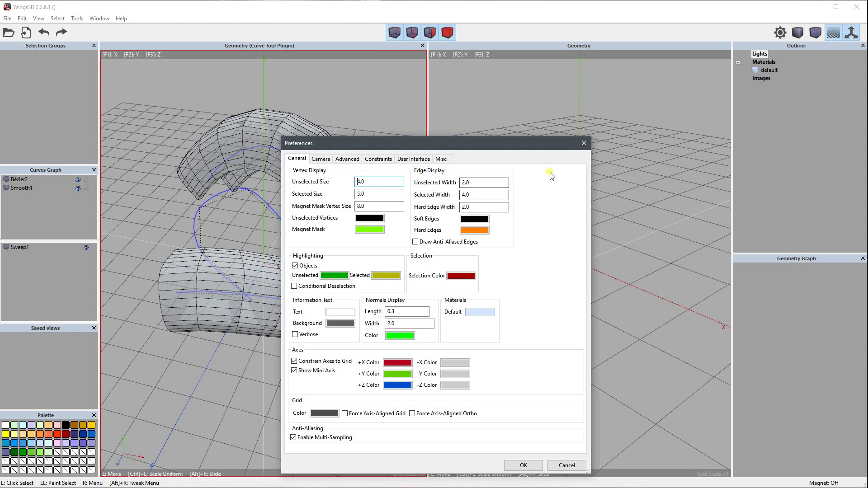
left_click(584, 143)
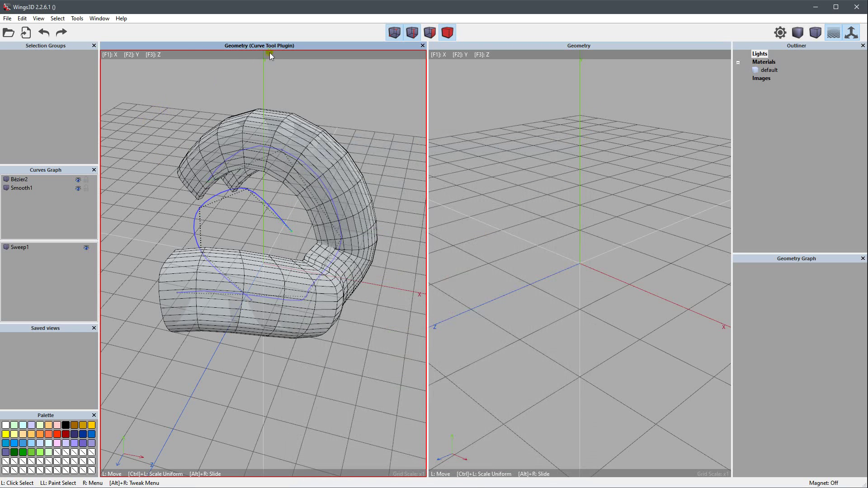
left_click(21, 19)
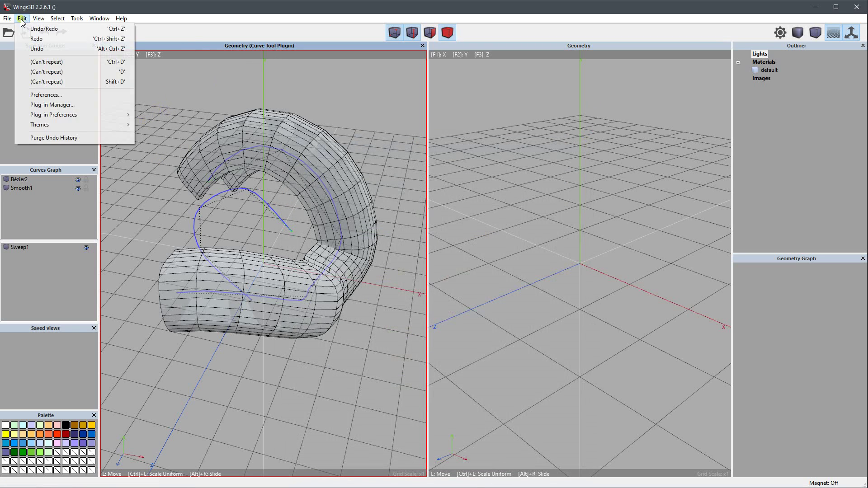
left_click(46, 95)
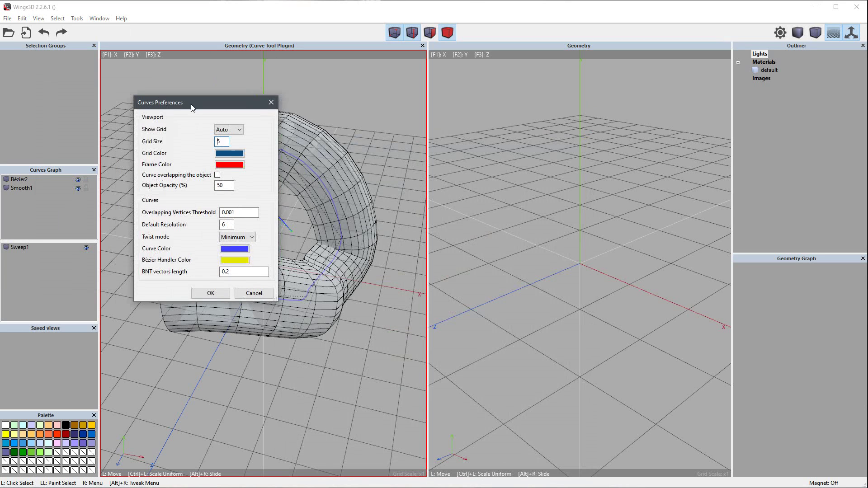